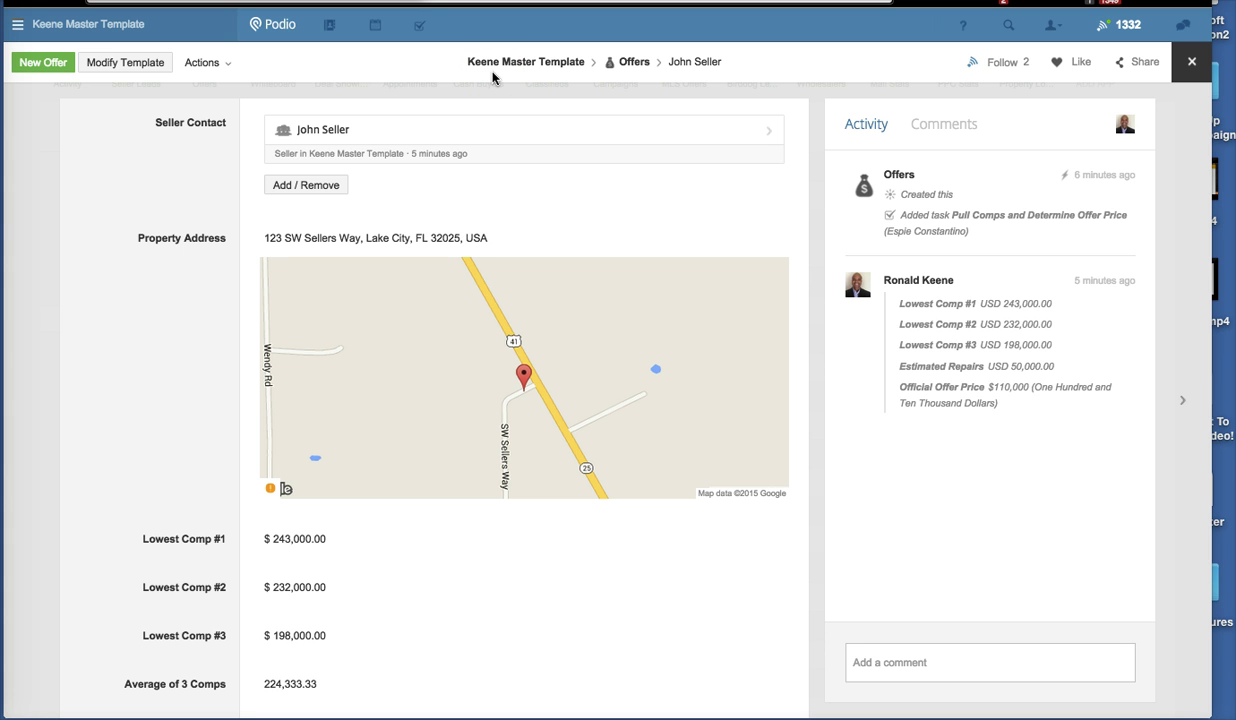
click(207, 350)
scroll(207, 350, down, 5)
scroll(207, 350, down, 4)
scroll(452, 515, down, 2)
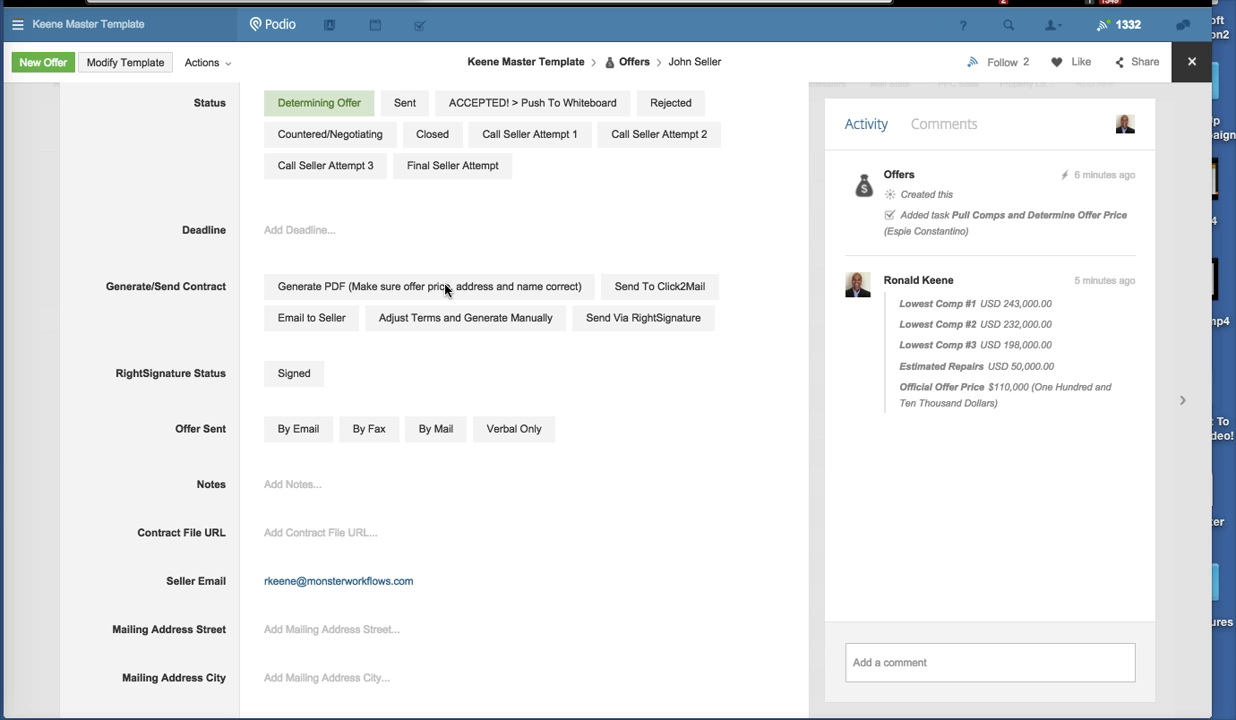
click(443, 287)
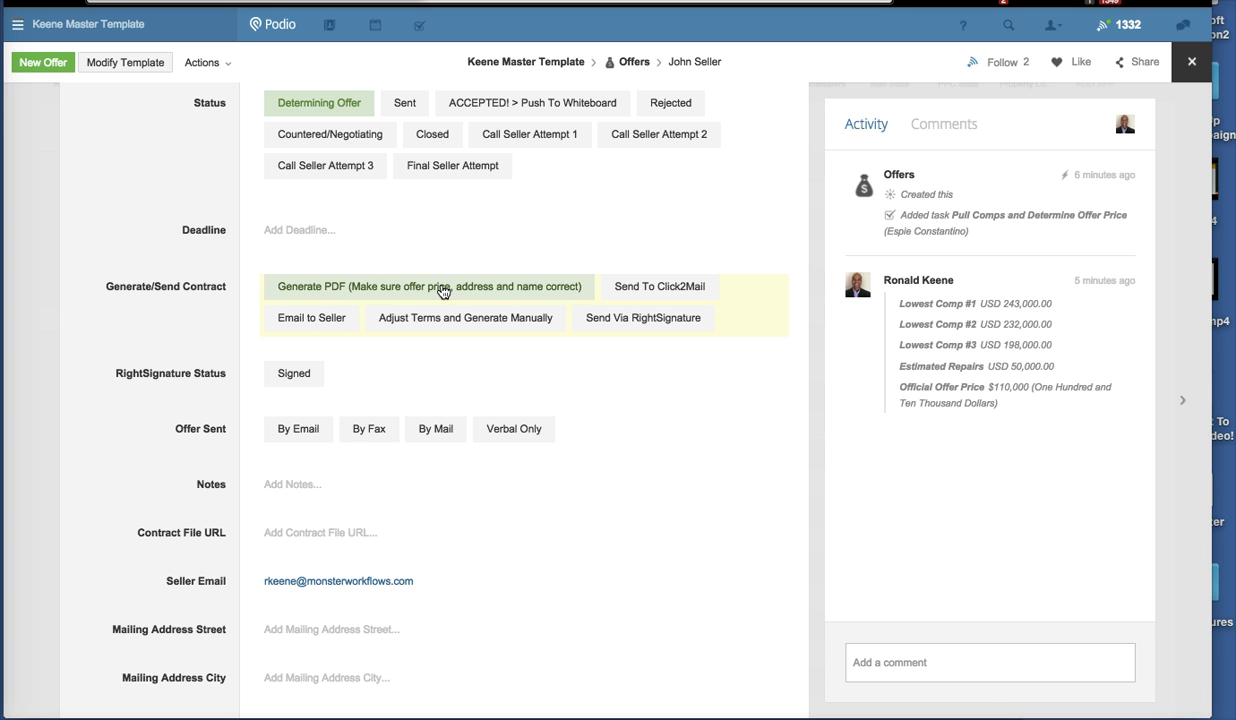
scroll(443, 290, up, 5)
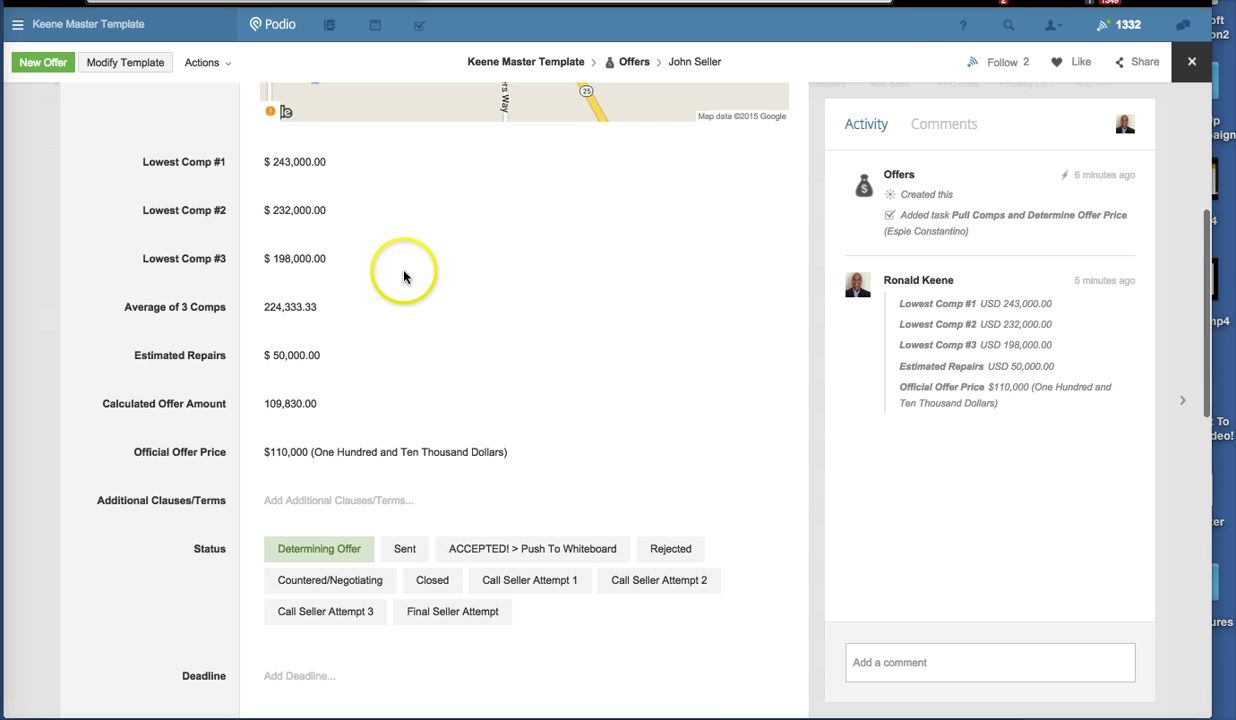
scroll(320, 166, up, 2)
scroll(323, 166, up, 3)
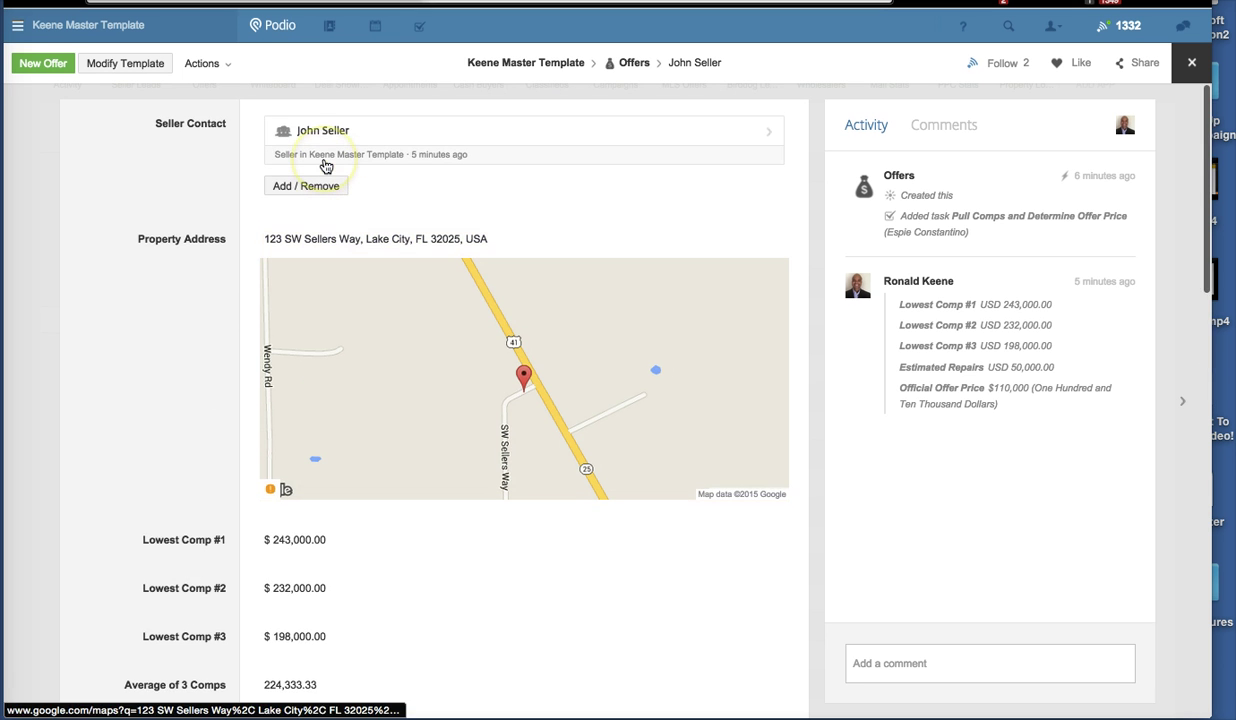
scroll(463, 315, down, 2)
scroll(340, 200, up, 2)
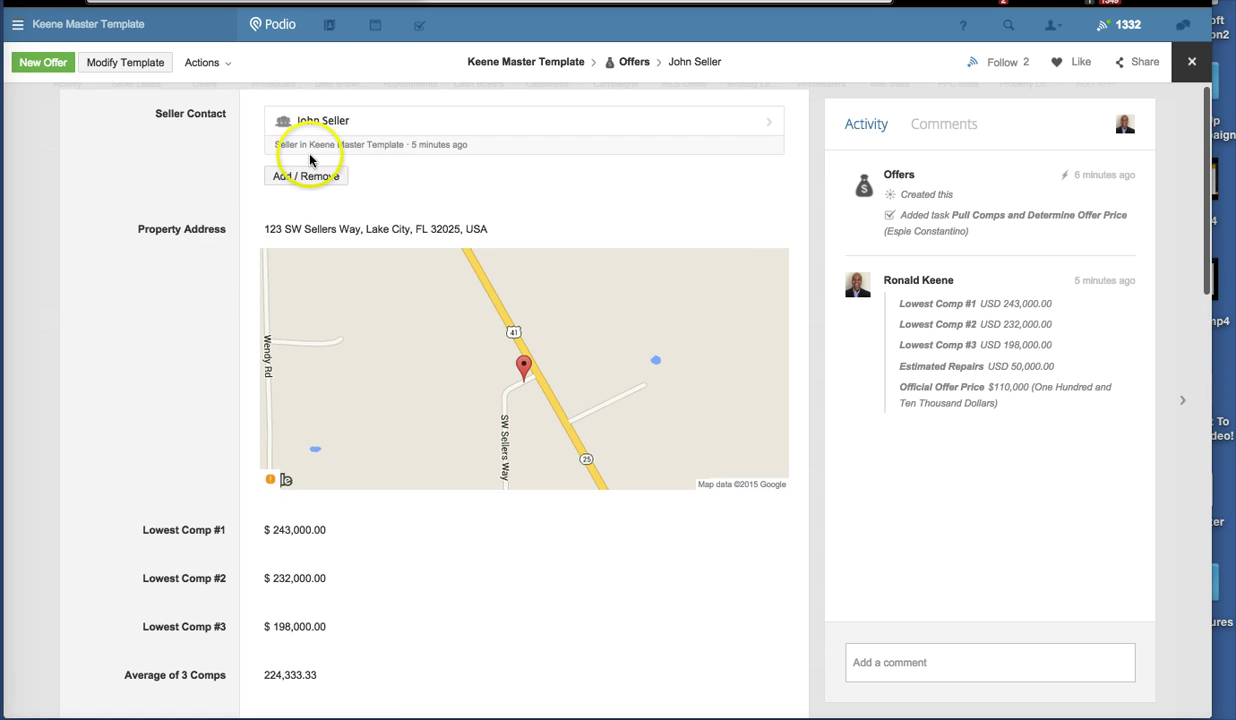
scroll(326, 384, down, 3)
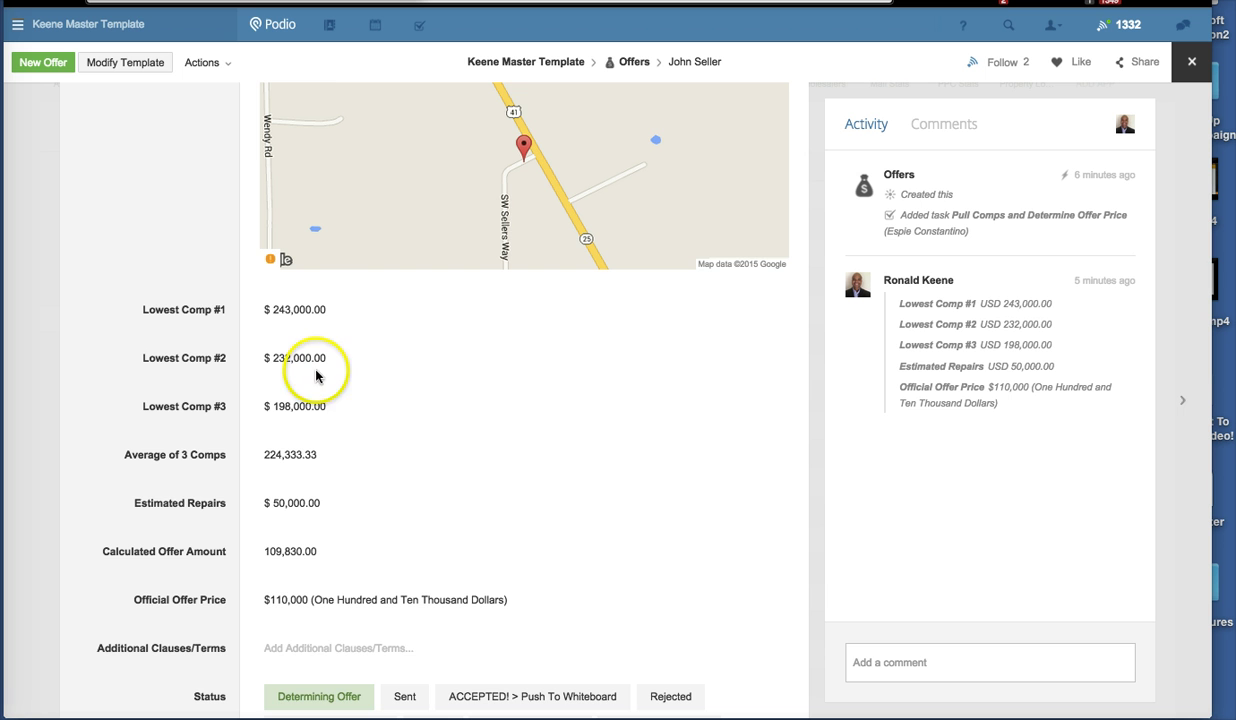
scroll(335, 460, down, 1)
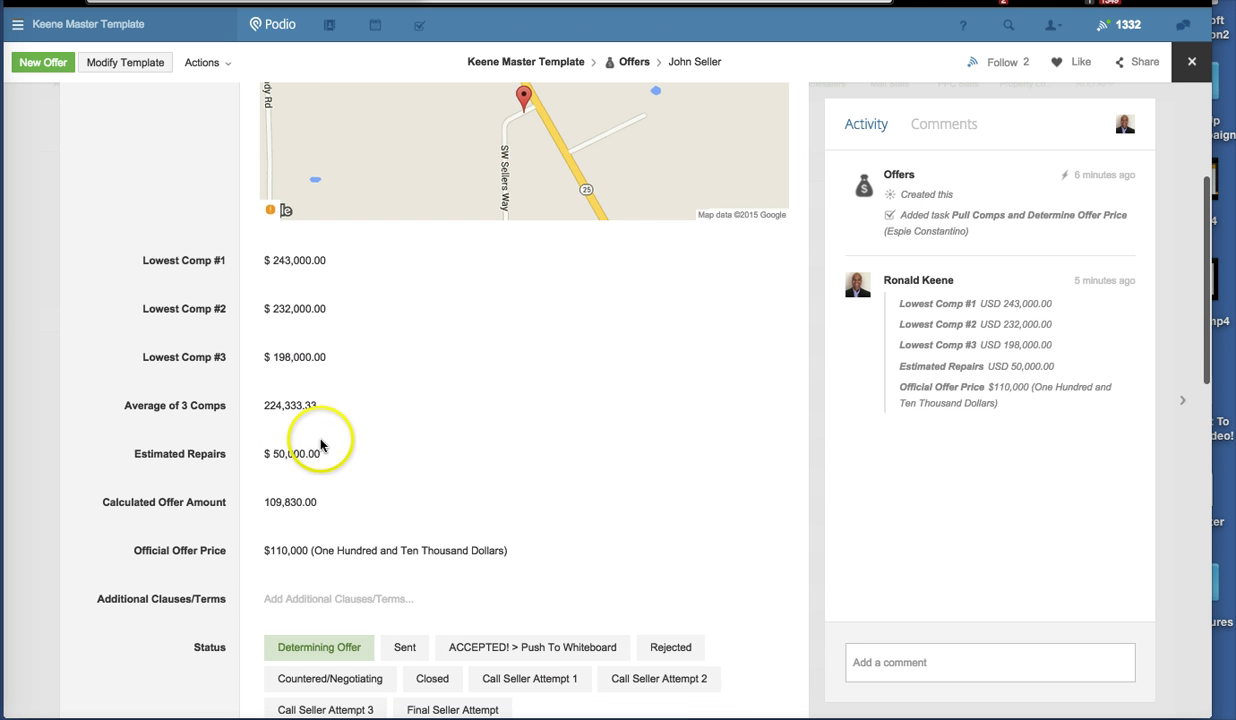
scroll(337, 470, down, 2)
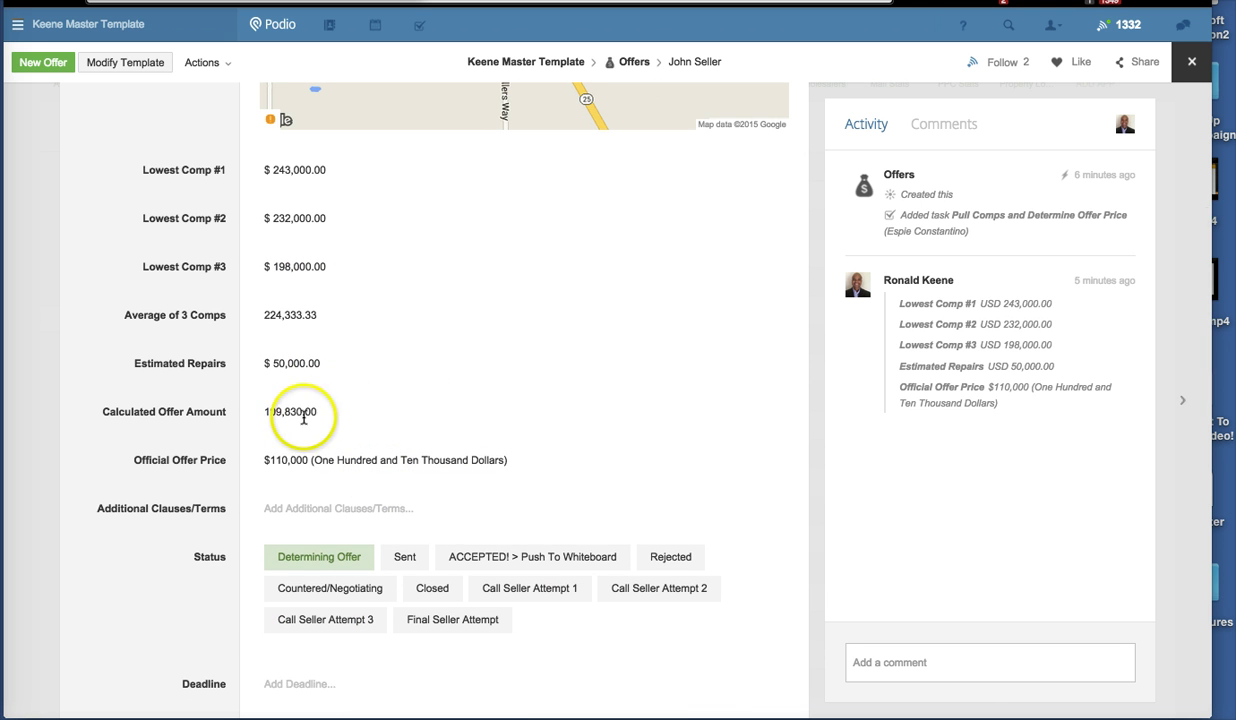
scroll(380, 469, down, 4)
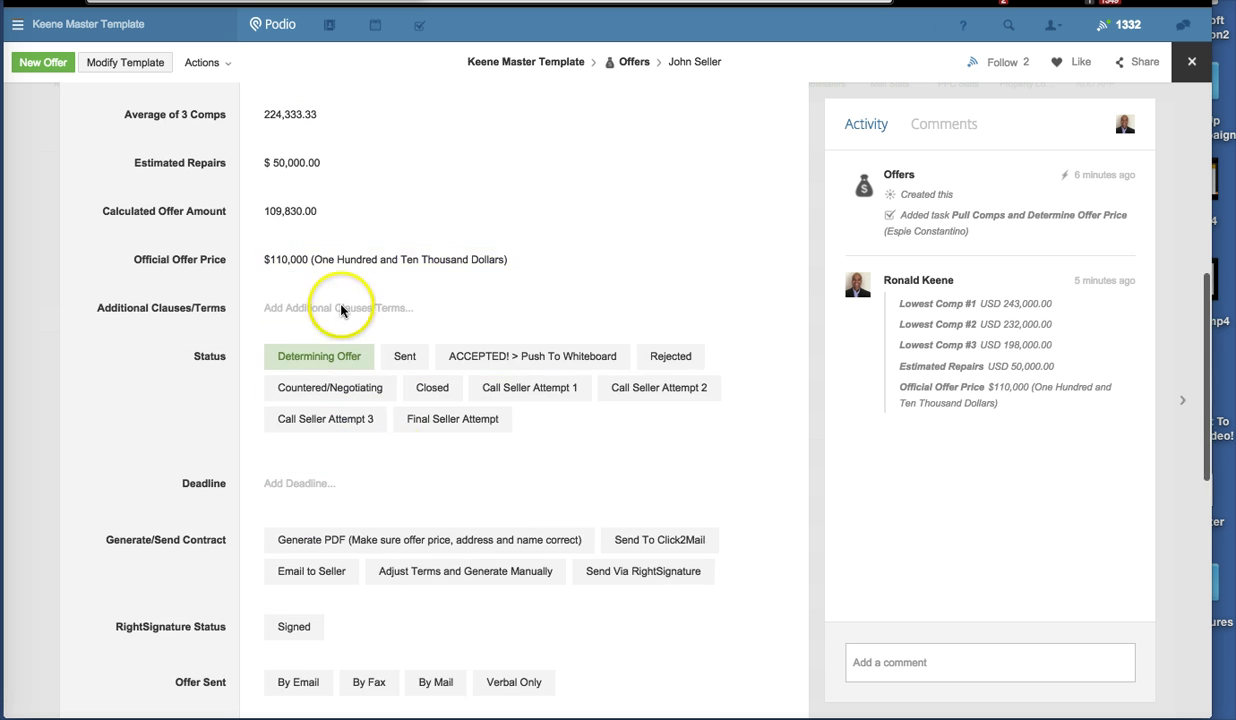
scroll(440, 430, down, 3)
scroll(441, 463, down, 1)
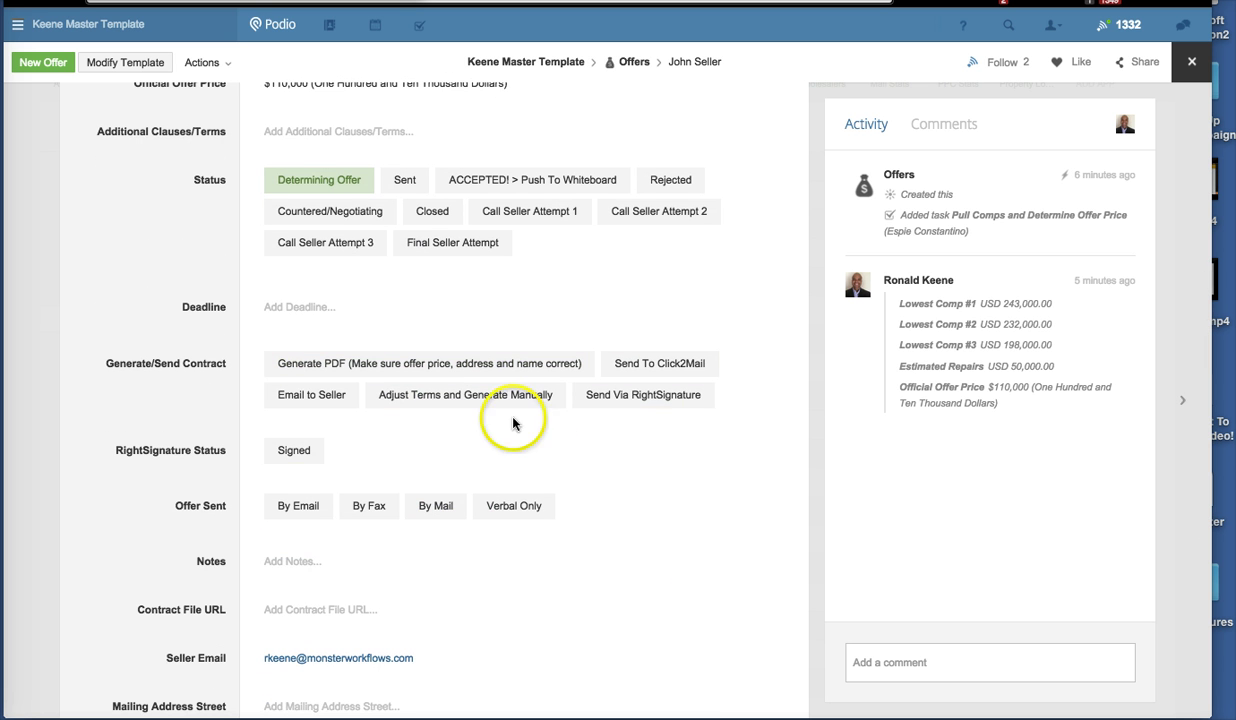
Generate purchase-contract-for-john-seller.pdf on the John Seller offer and choose Send Via RightSignature
click(492, 366)
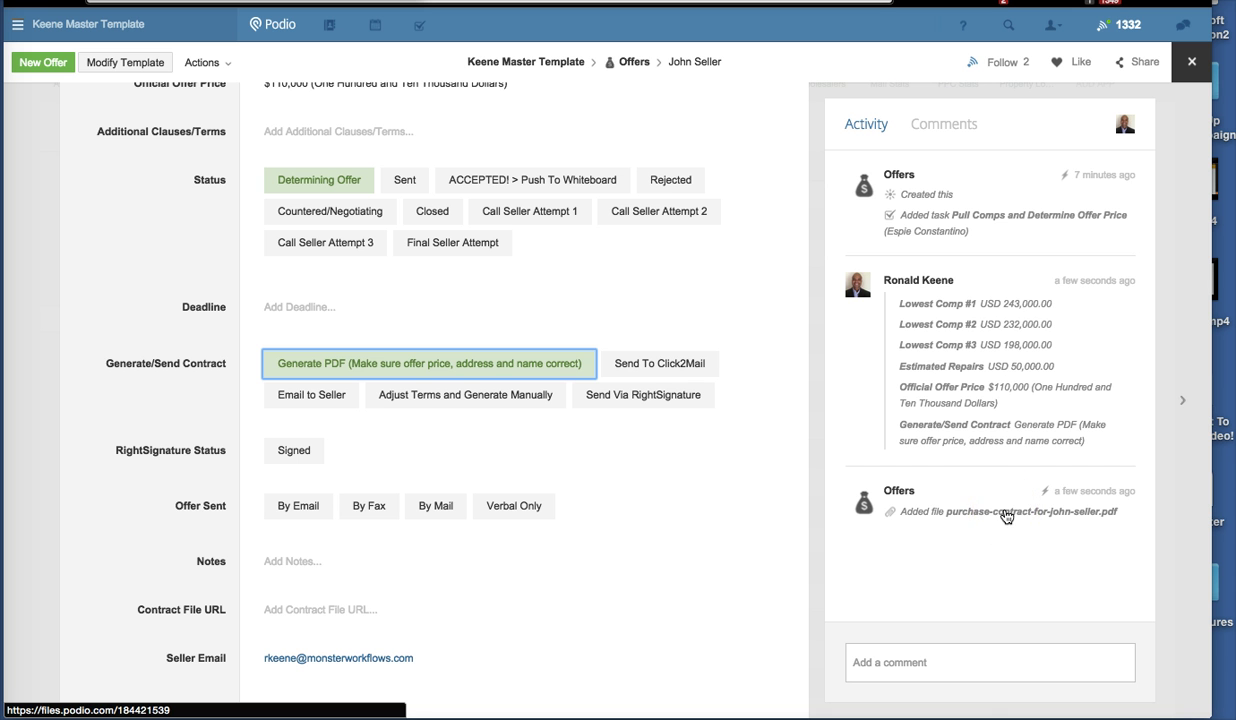
scroll(540, 663, down, 1)
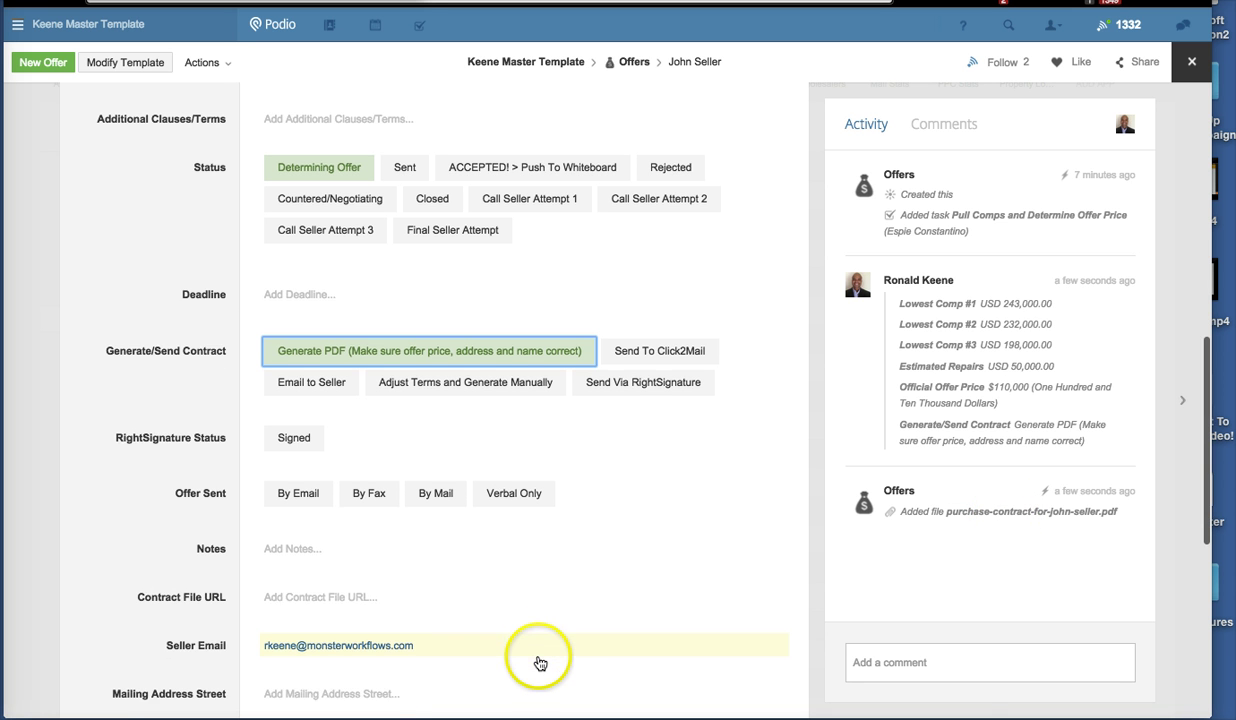
scroll(540, 663, down, 1)
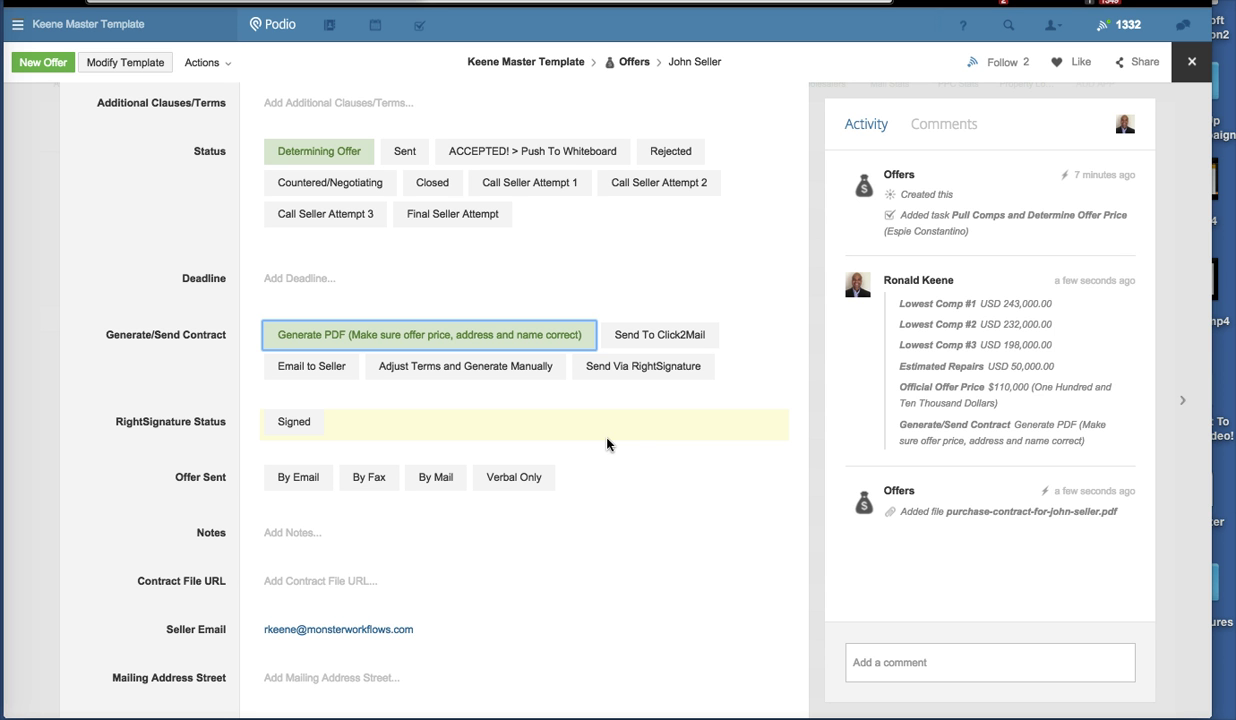
click(628, 380)
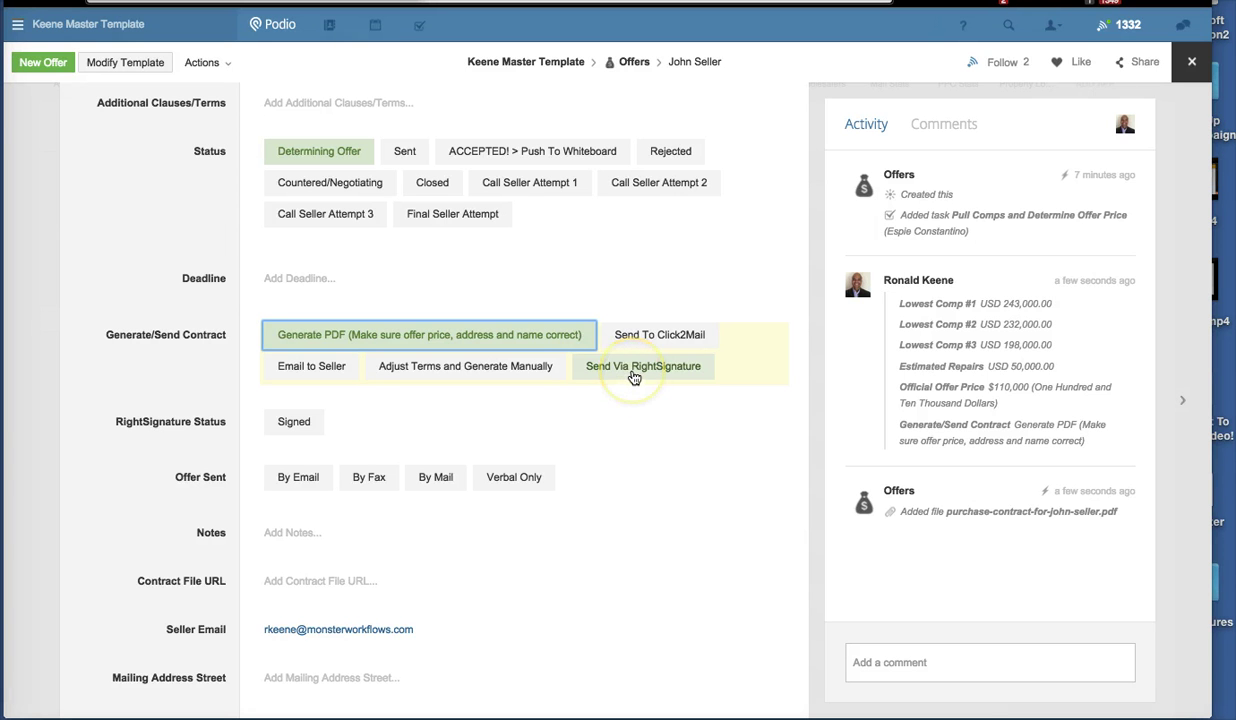
click(633, 375)
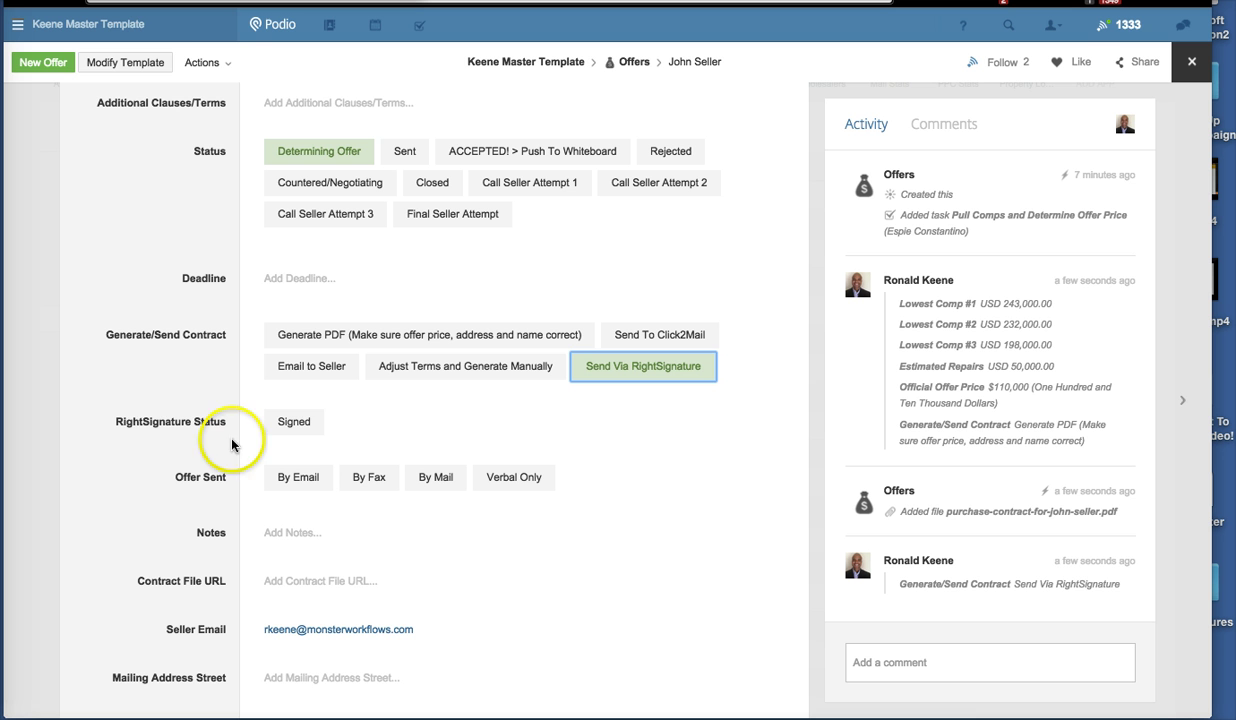
Edit the Offers template, add and then delete a Category field, and review Send Via RightSignature
click(146, 59)
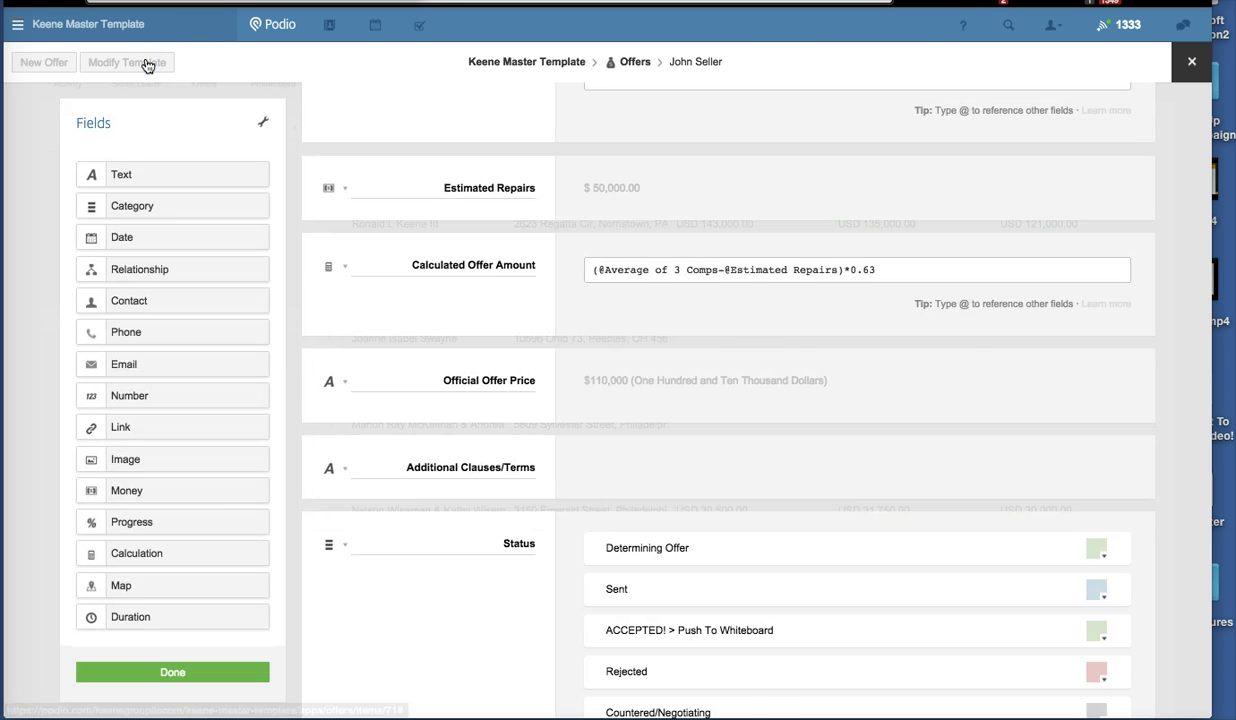
scroll(428, 532, down, 5)
scroll(428, 532, down, 5)
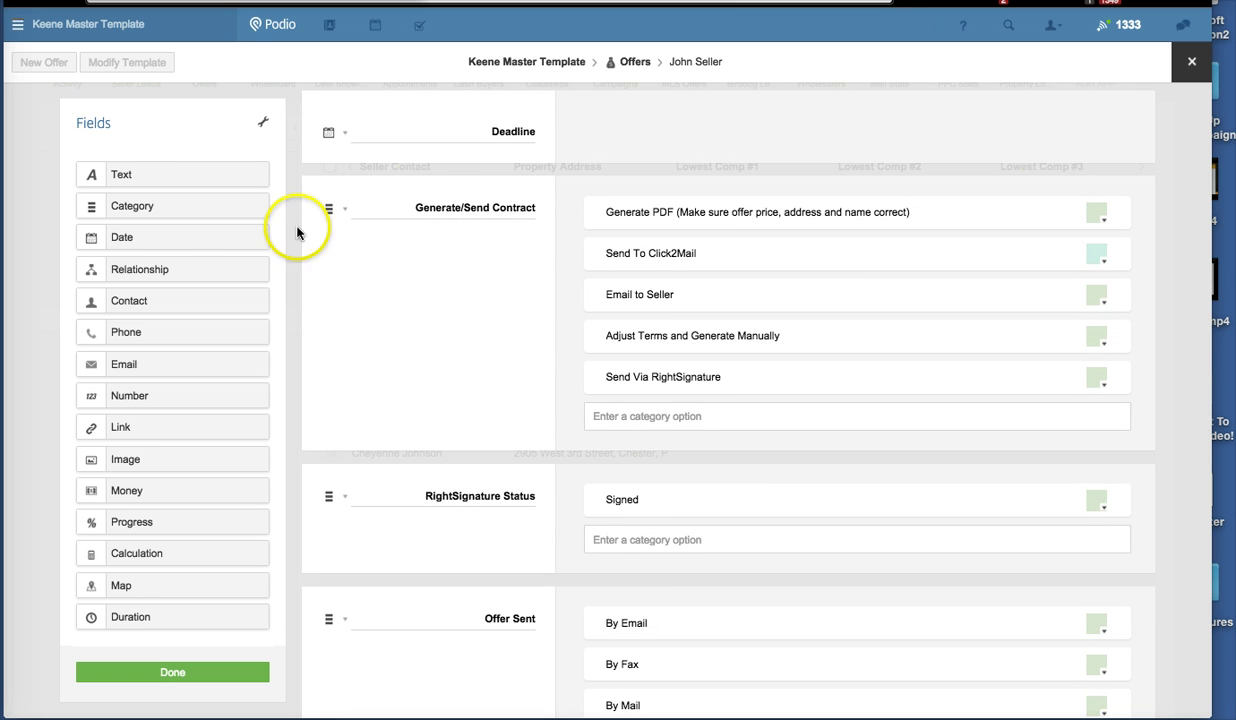
drag(179, 205, 331, 200)
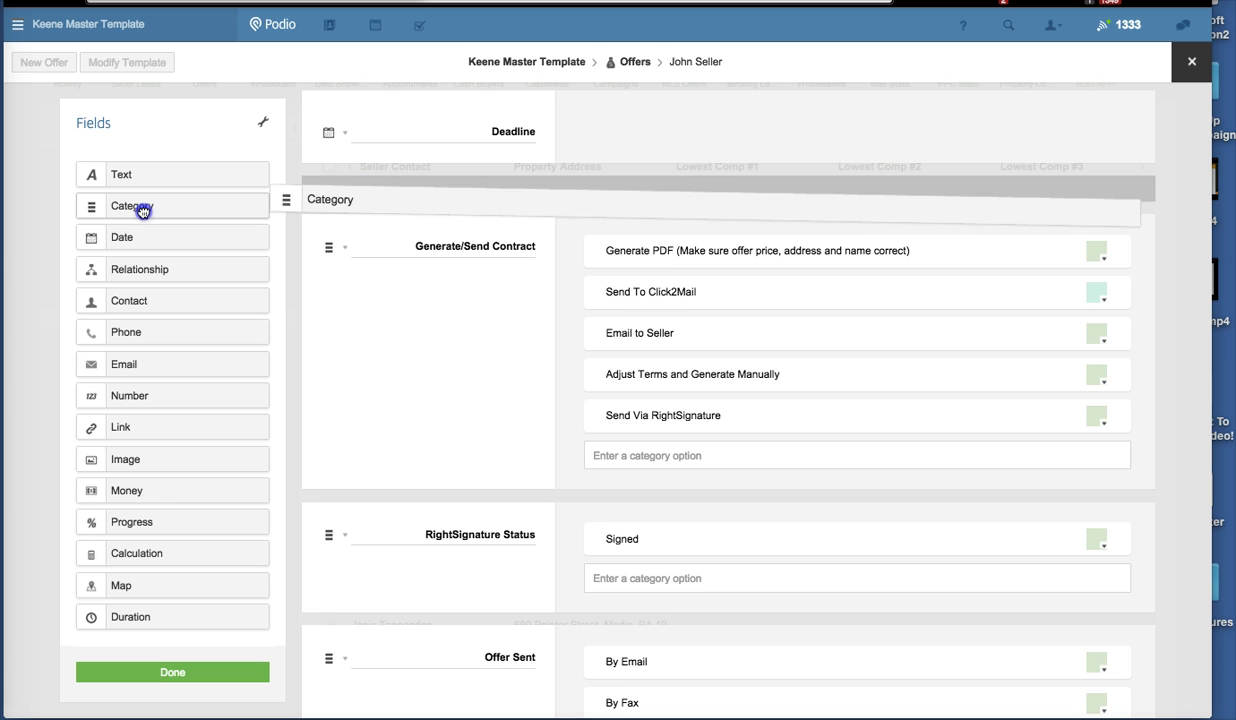
drag(143, 211, 119, 221)
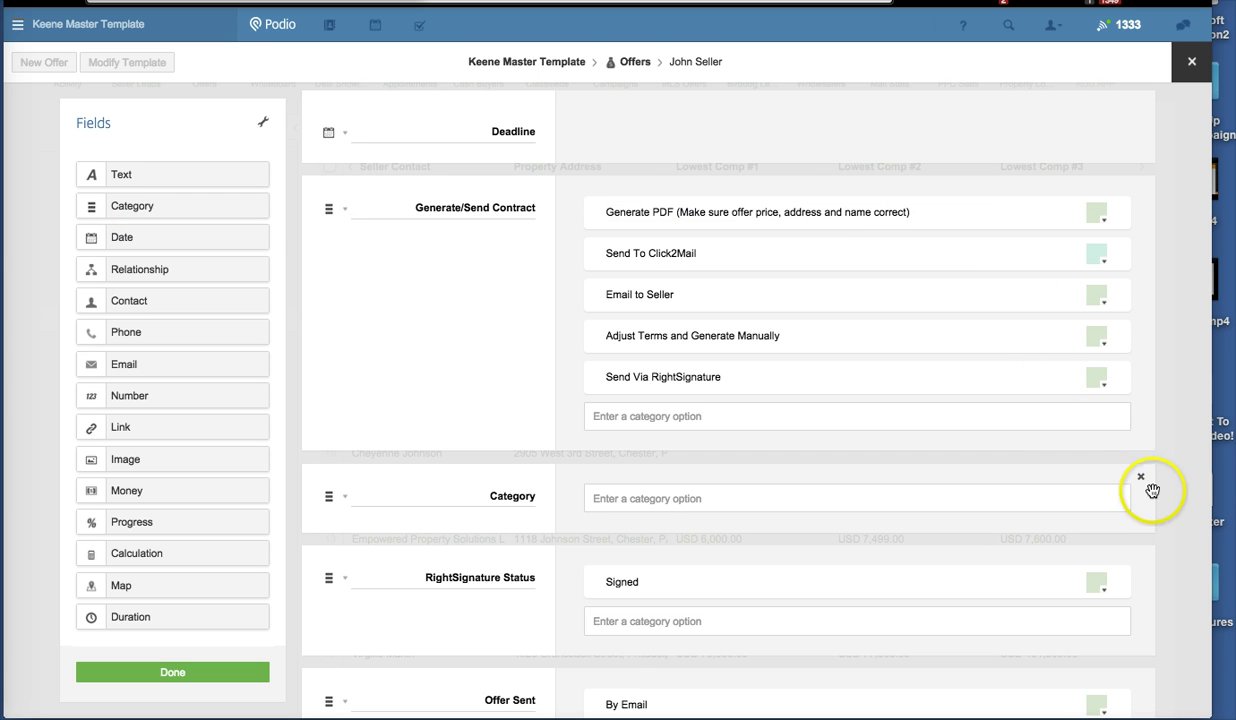
click(1140, 477)
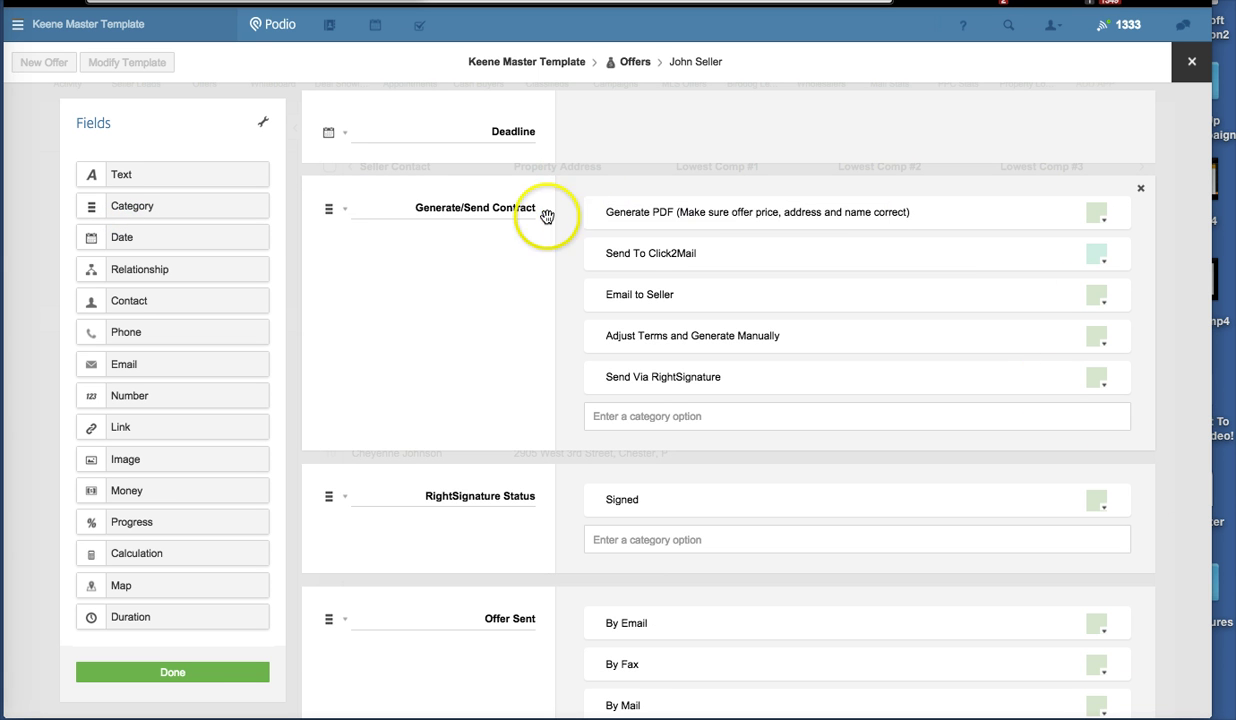
mouse_move(660, 517)
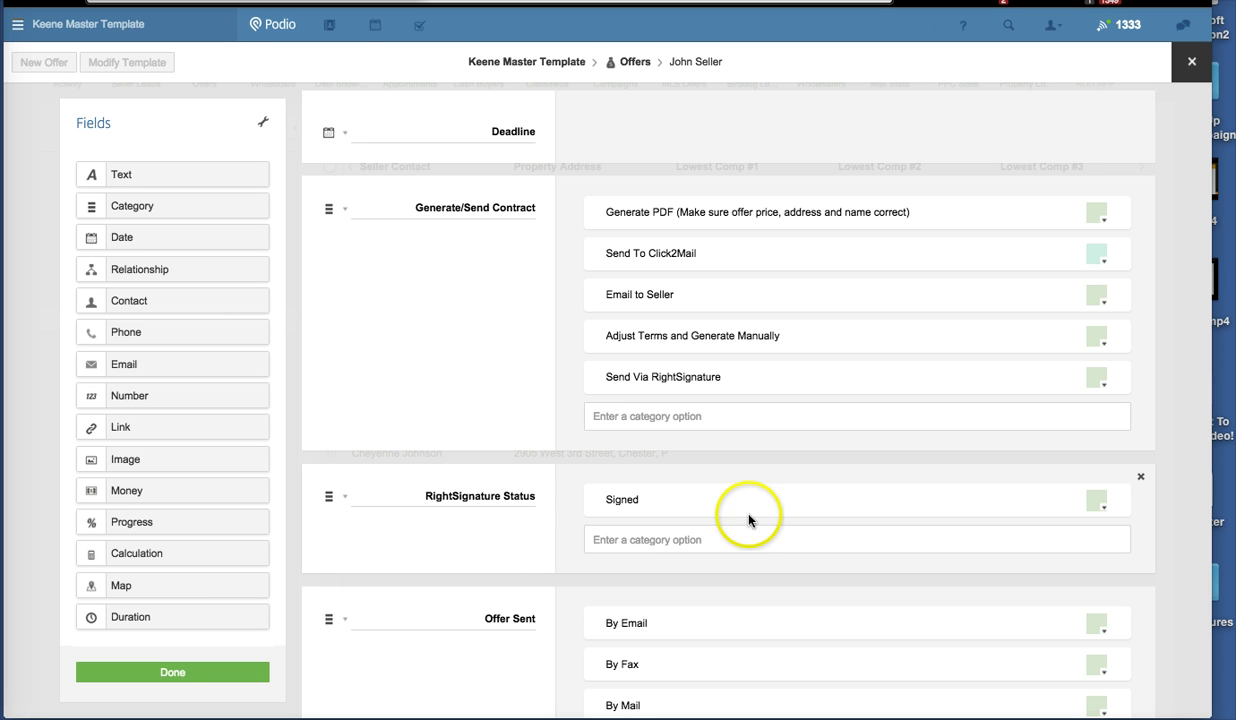
mouse_move(661, 582)
click(585, 372)
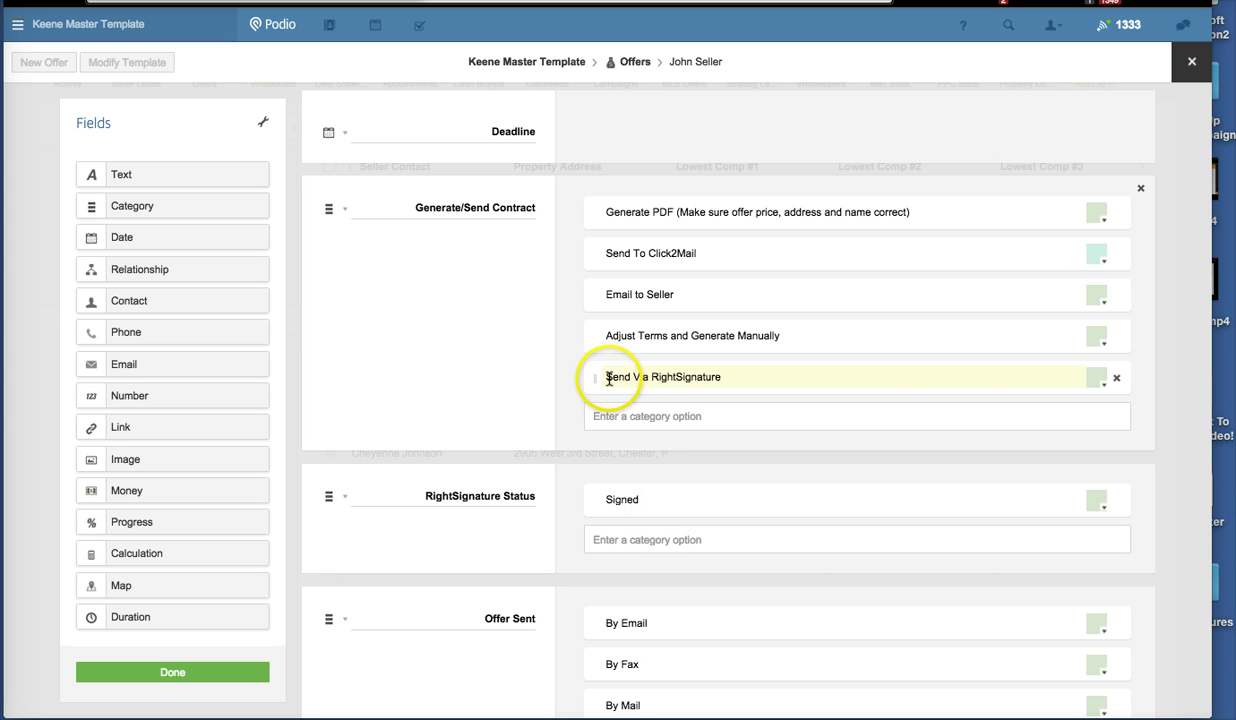
click(450, 295)
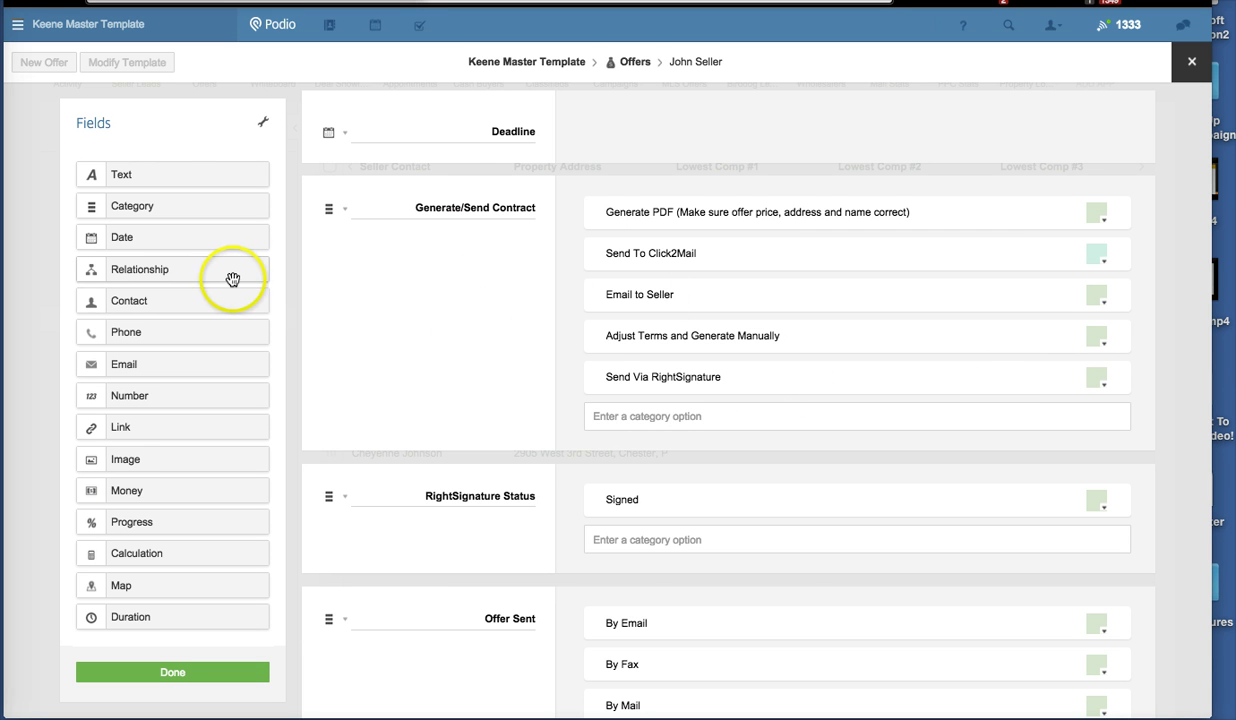
List the Offers flows under Keene Master Template and view the OF15 Online Signature via RightSignature recipe
mouse_move(659, 377)
click(825, 387)
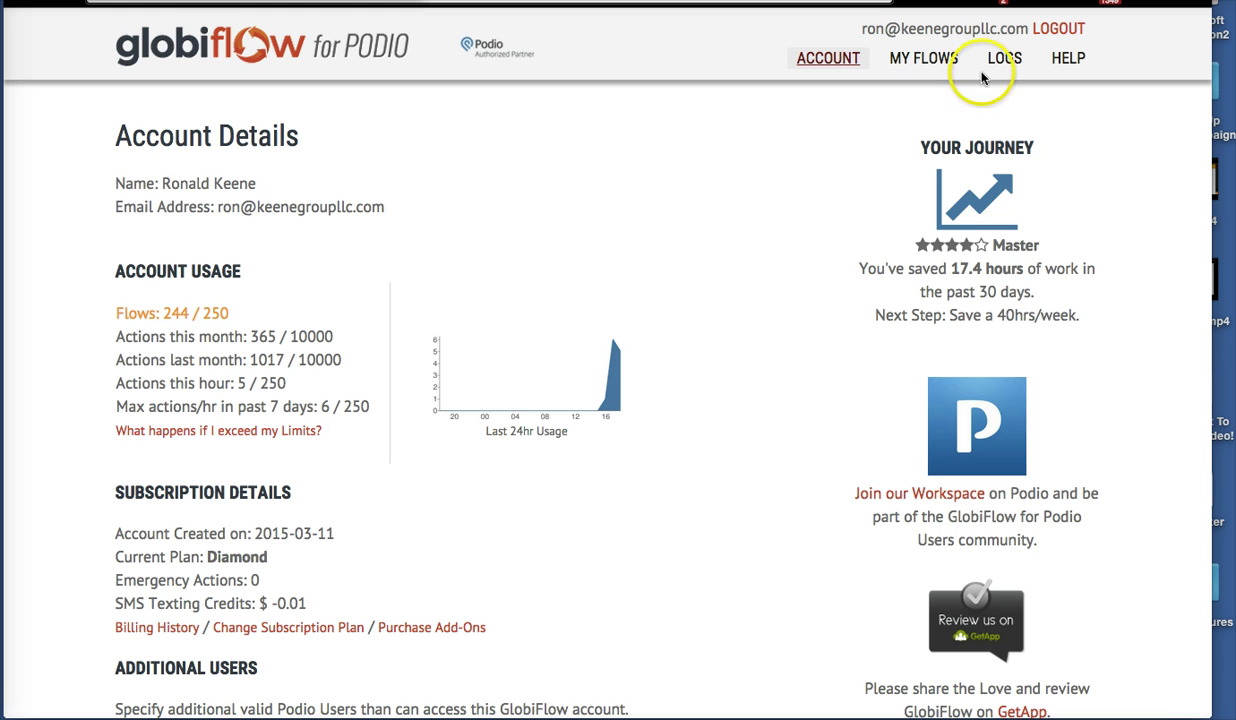
click(922, 60)
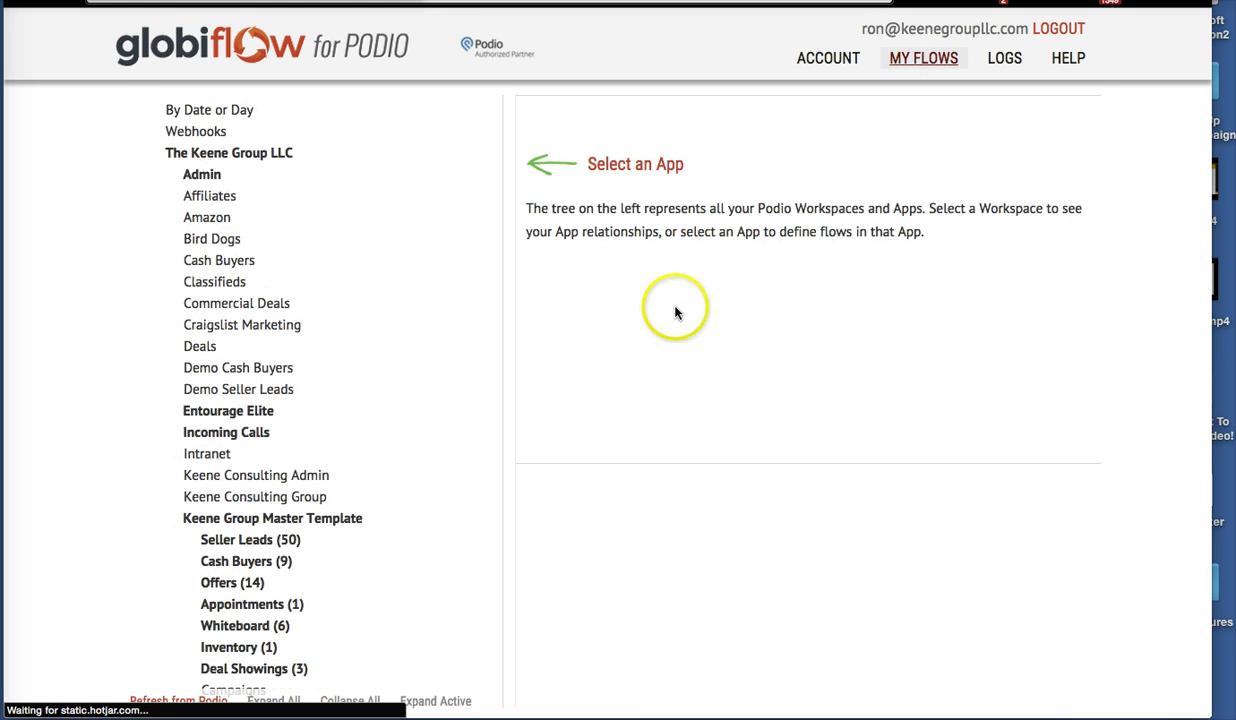
scroll(245, 565, down, 6)
scroll(245, 563, down, 4)
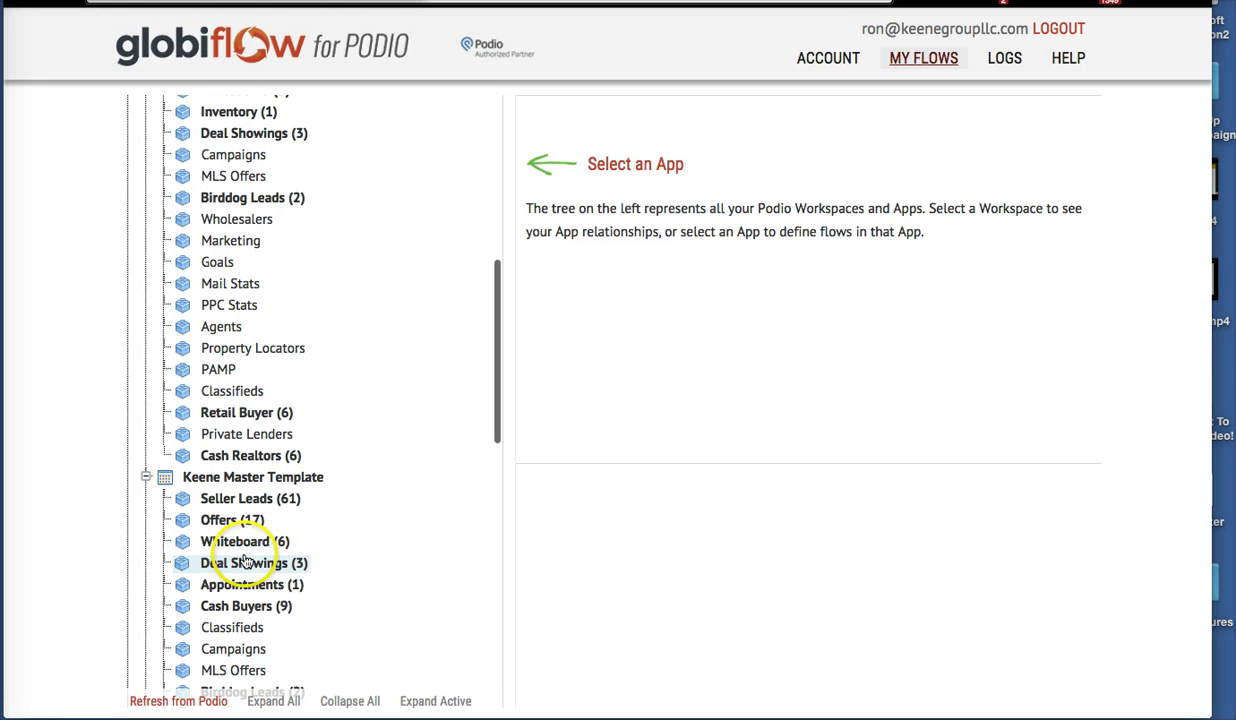
click(233, 526)
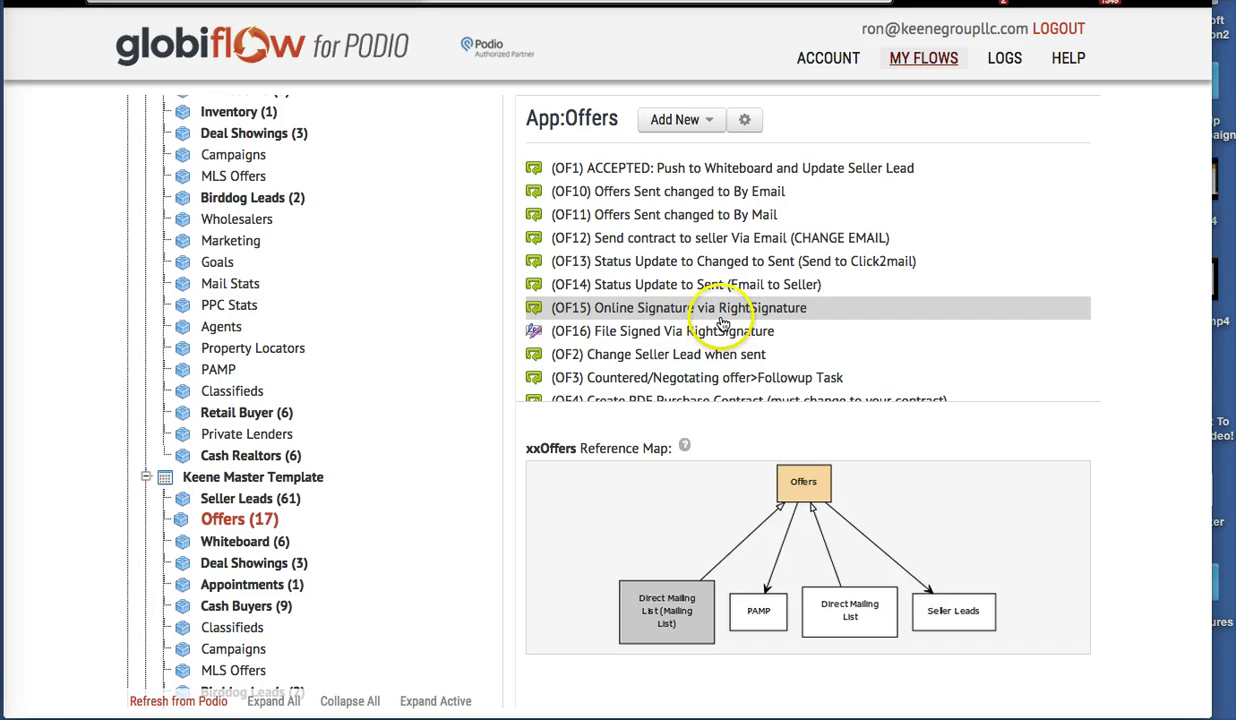
click(729, 340)
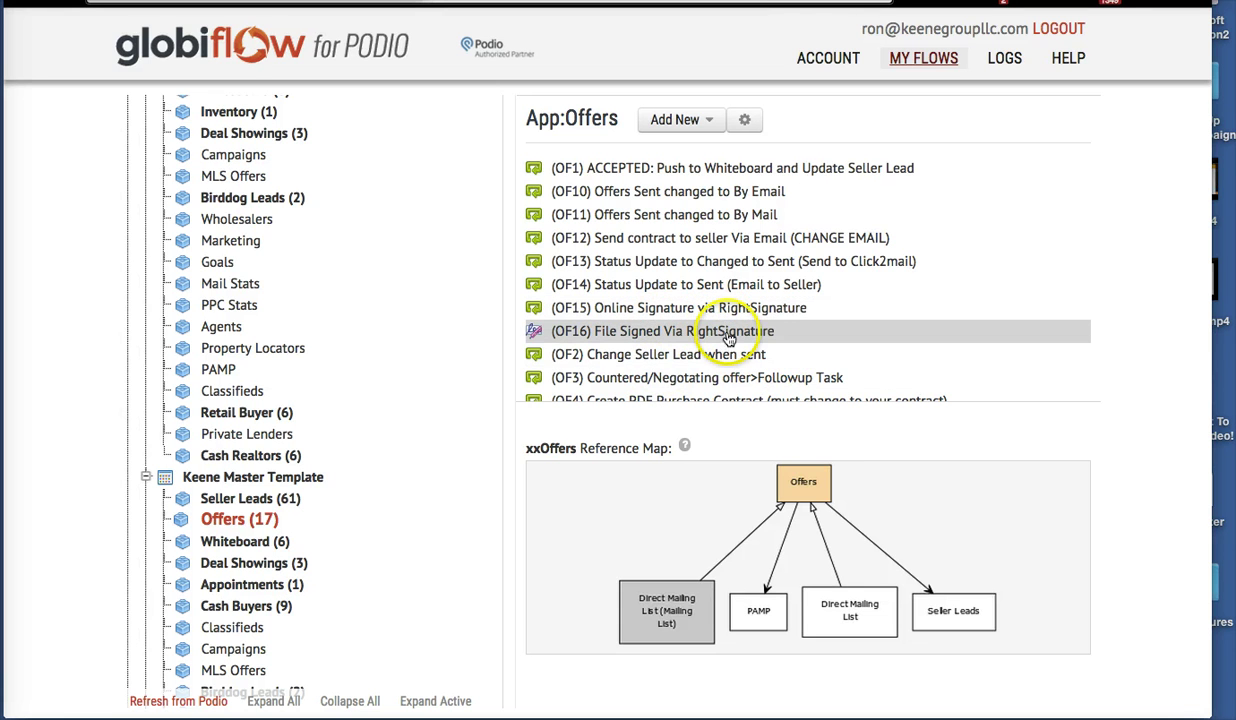
click(705, 308)
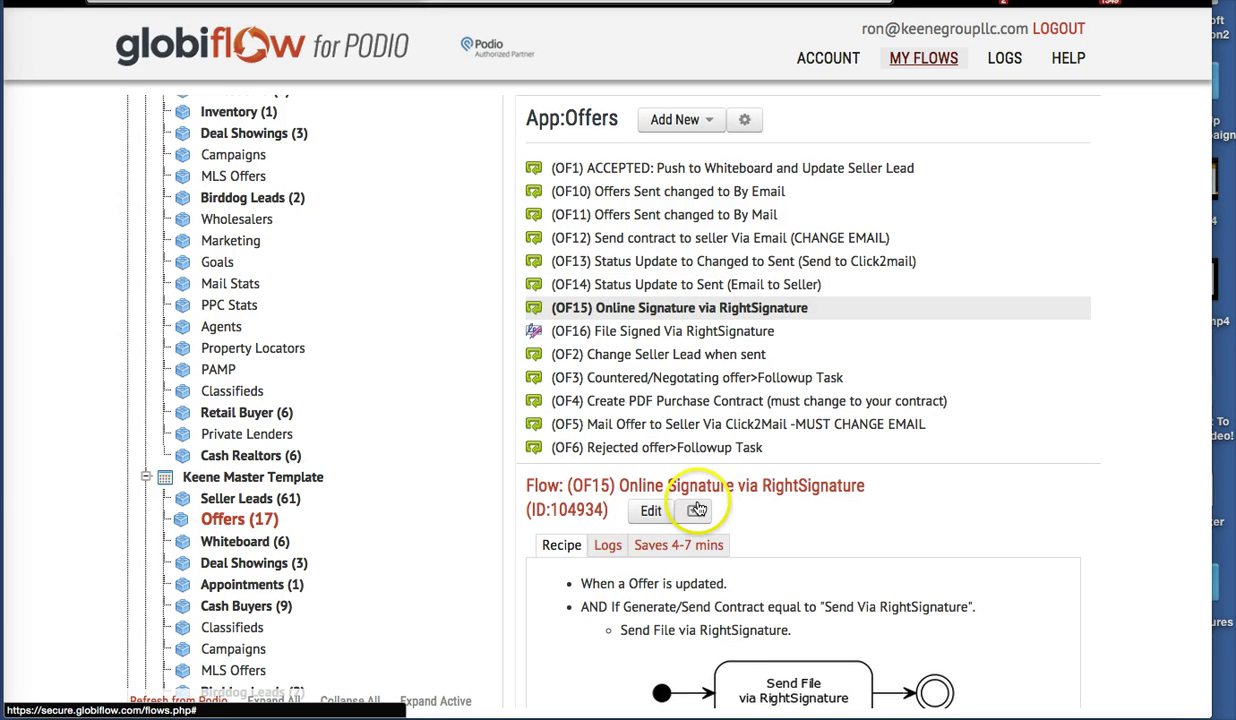
Edit OF15 and review its Offers update trigger, Send Via RightSignature filter and send-file action
click(649, 513)
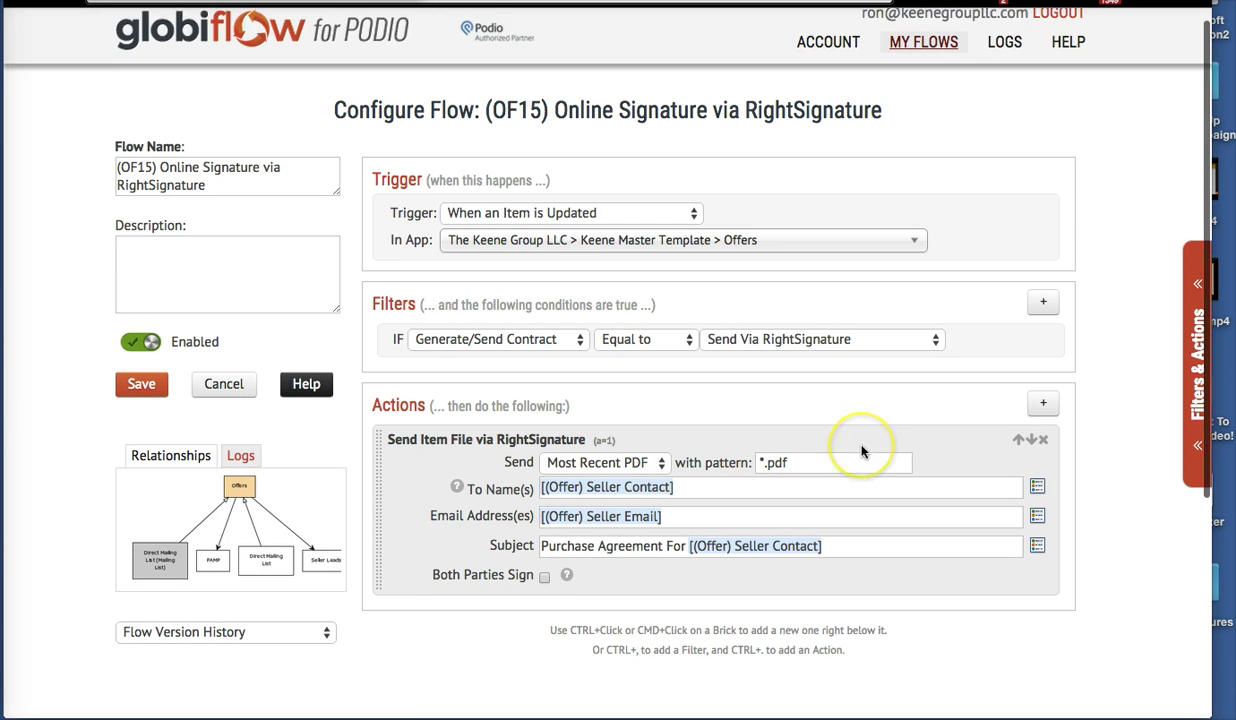
scroll(858, 450, down, 1)
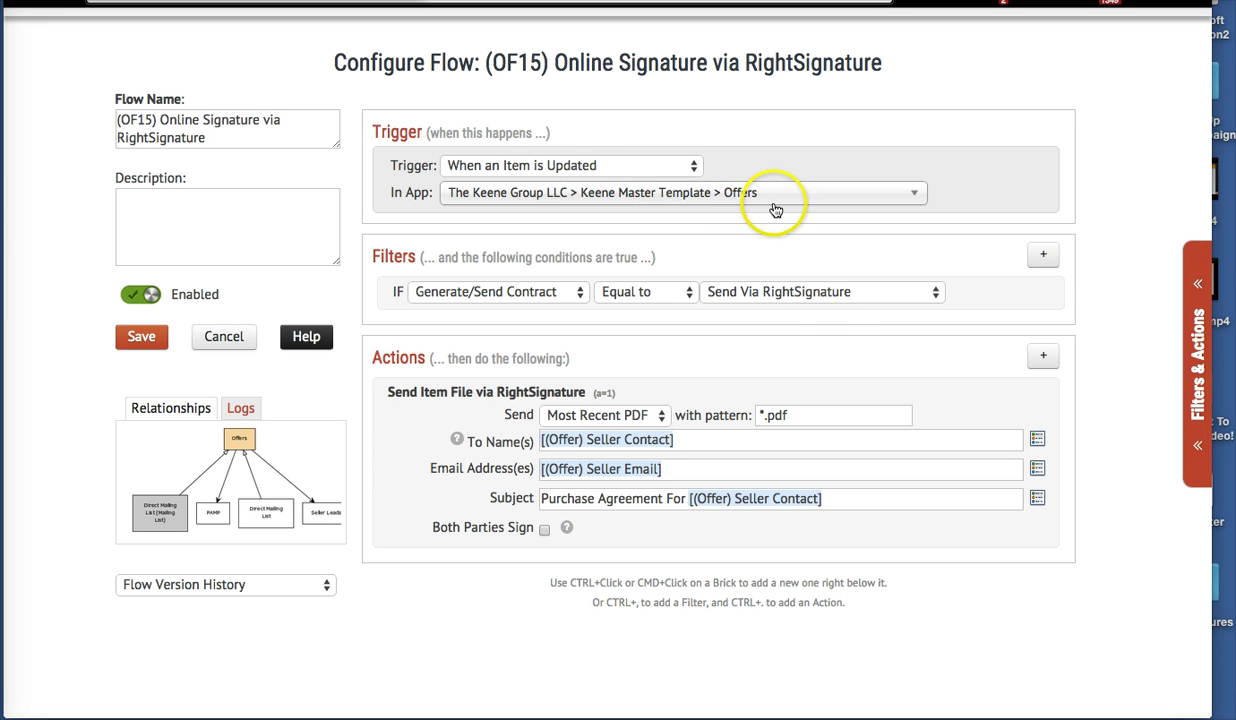
scroll(827, 342, down, 1)
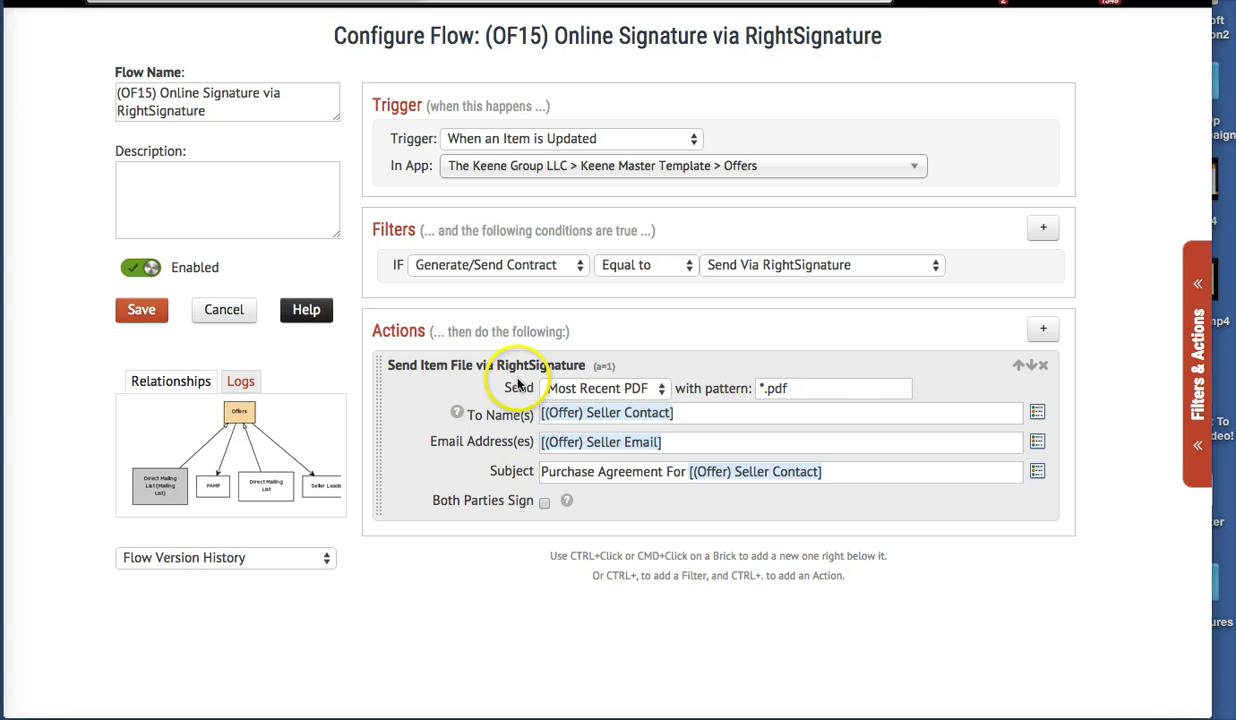
click(1207, 385)
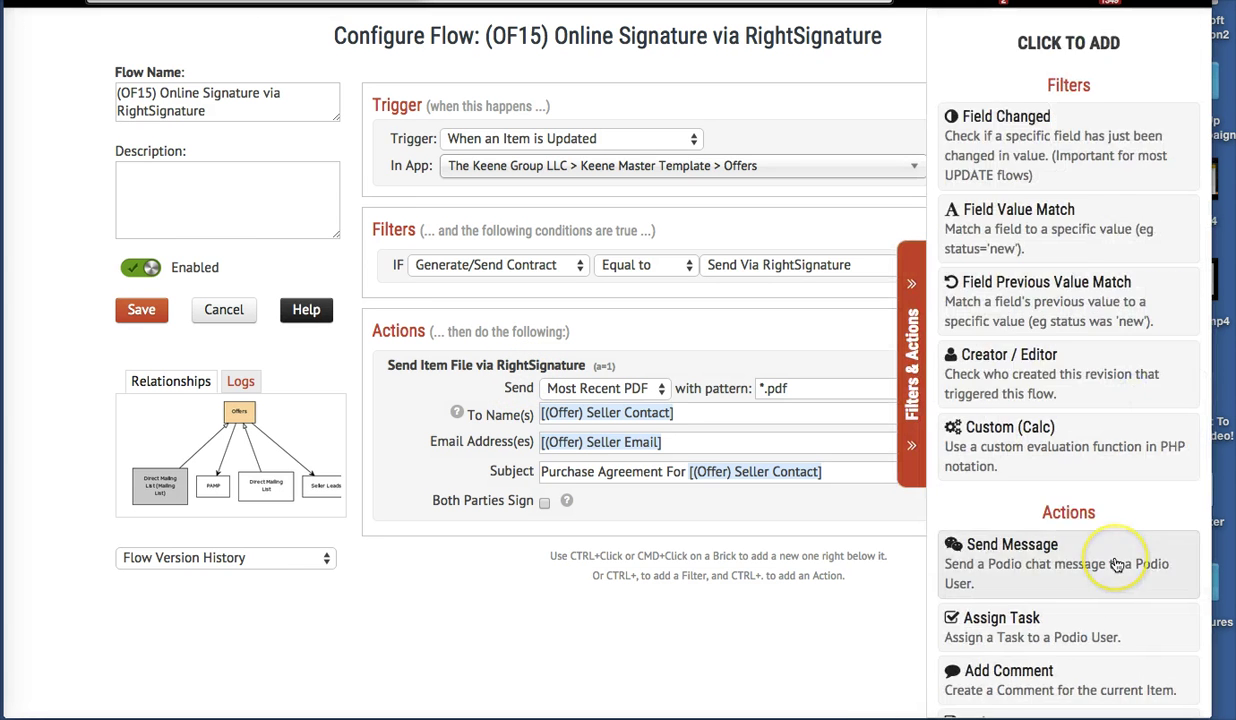
scroll(1115, 530, down, 10)
scroll(1117, 566, down, 5)
click(1030, 655)
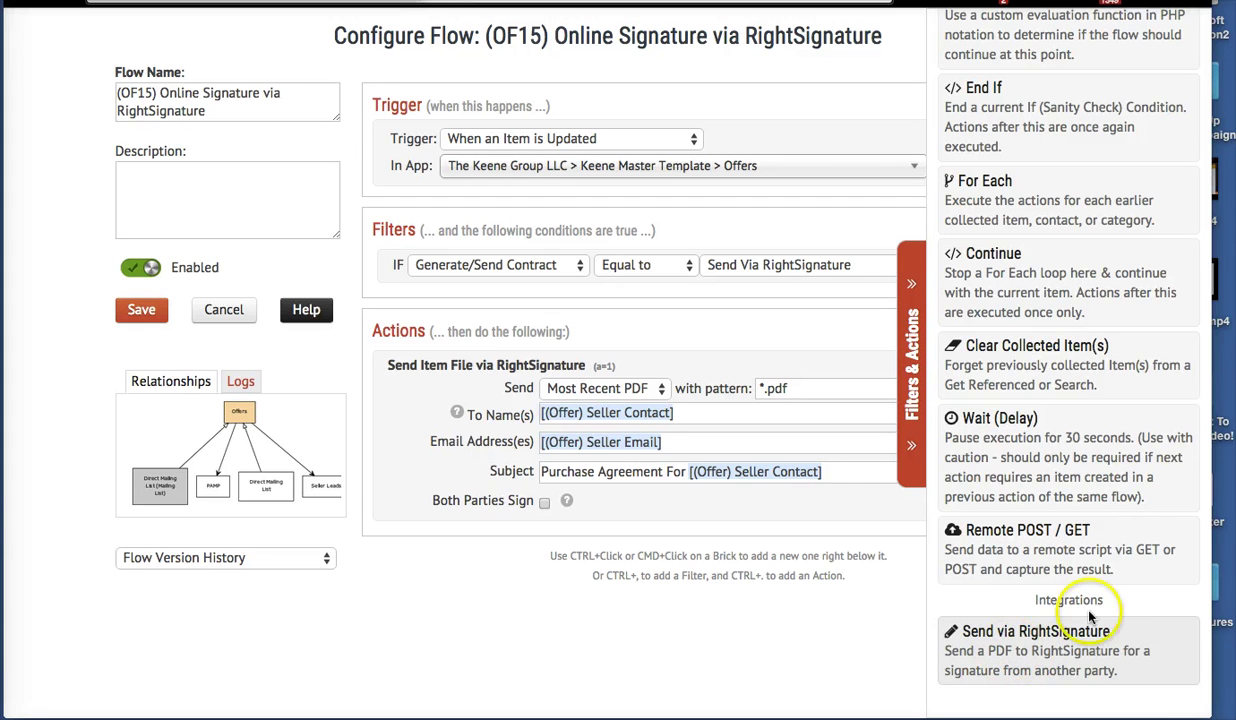
scroll(1085, 410, up, 10)
scroll(1085, 400, down, 10)
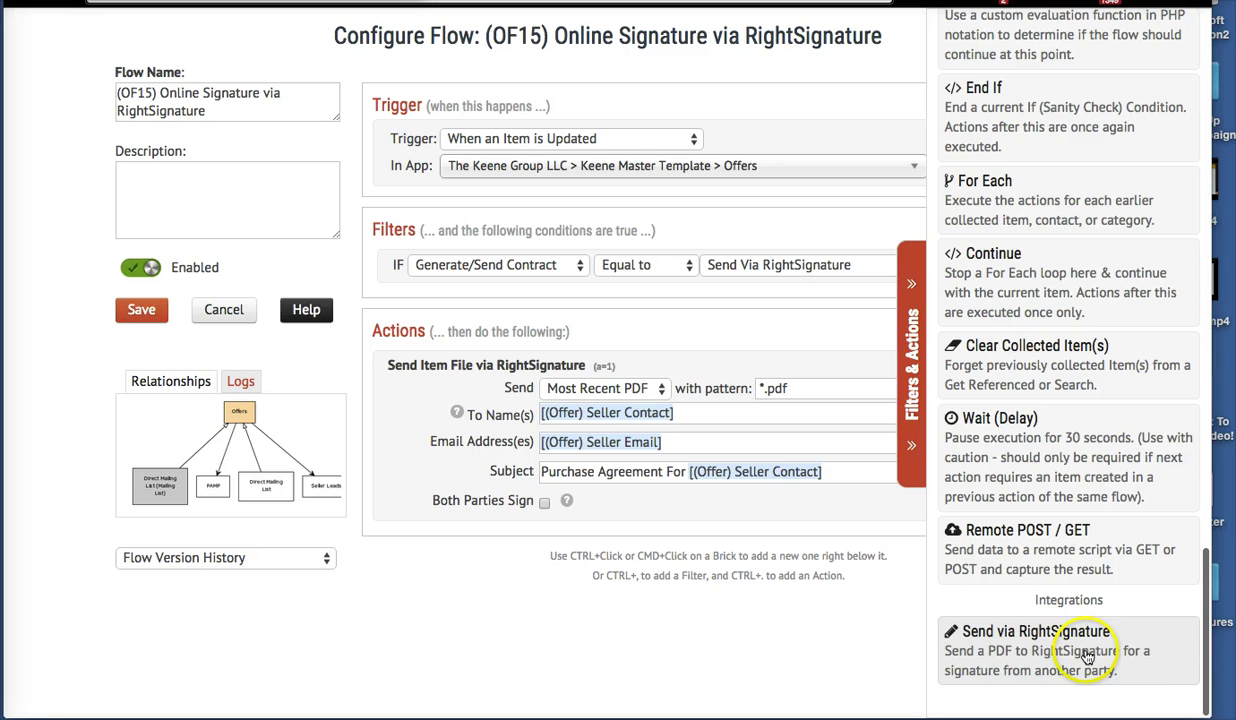
click(900, 466)
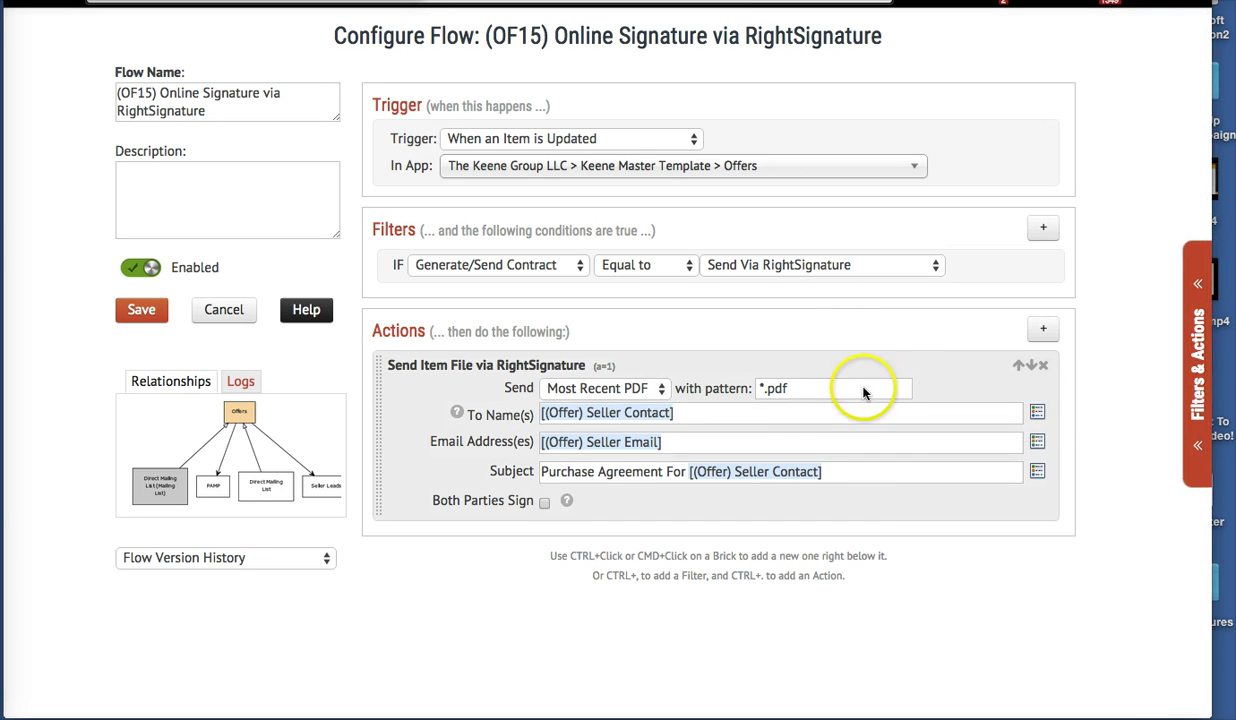
click(1193, 402)
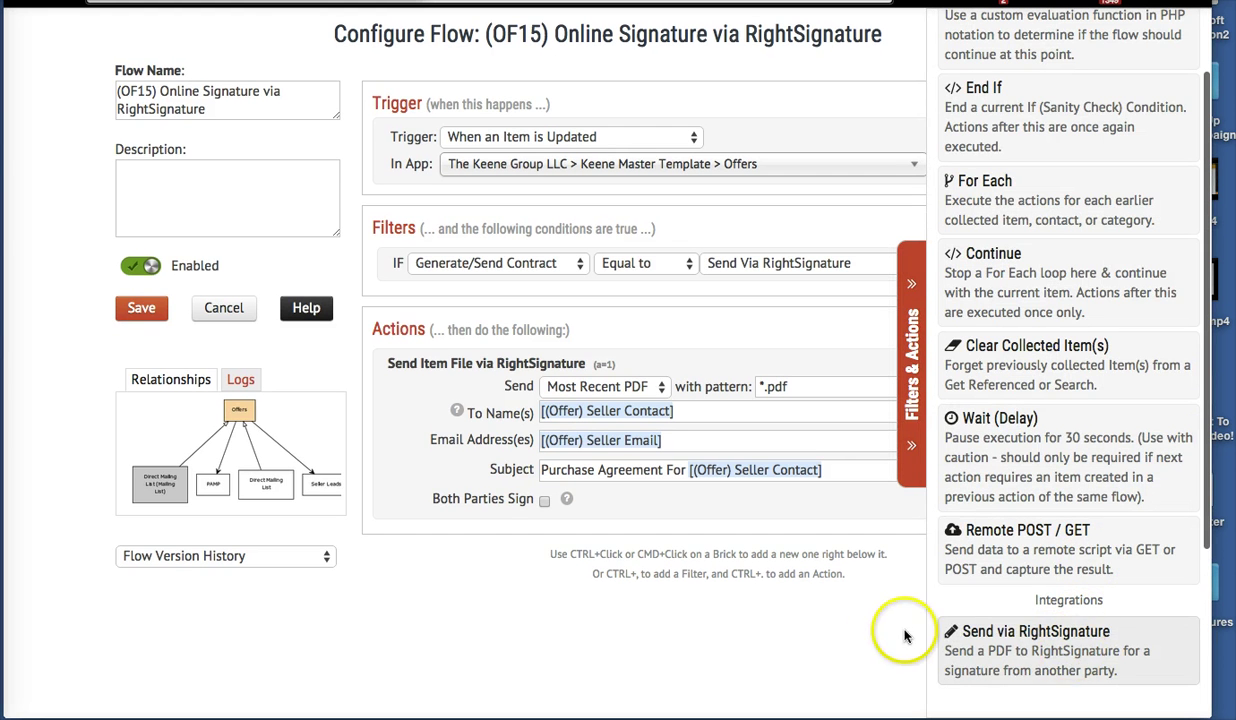
click(922, 484)
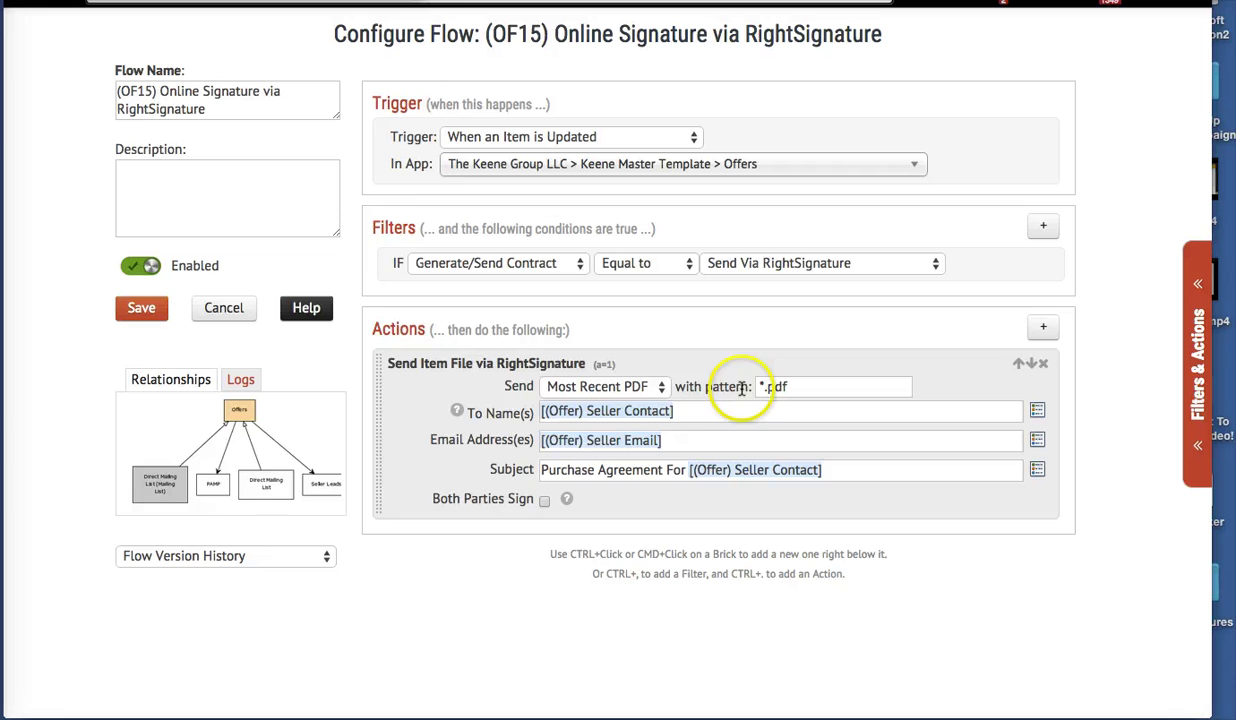
mouse_move(716, 435)
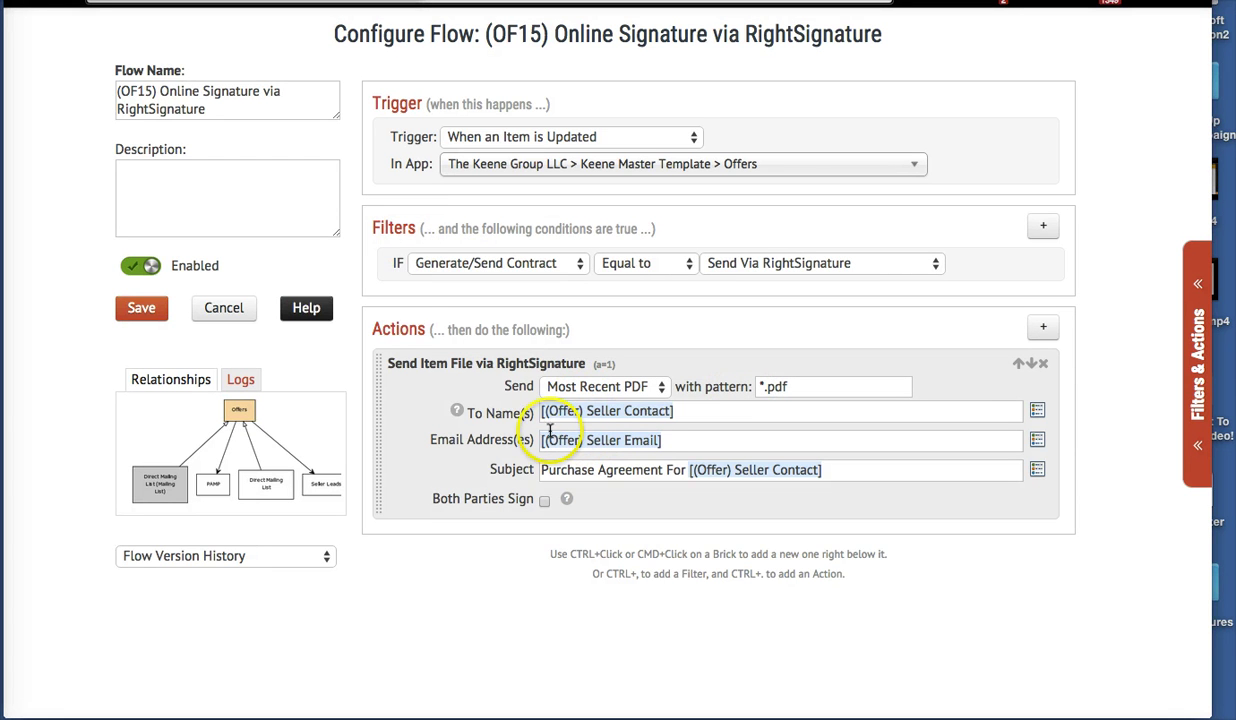
Show the Offer field tokens for To Name(s), then for Email Address(es)
click(1037, 413)
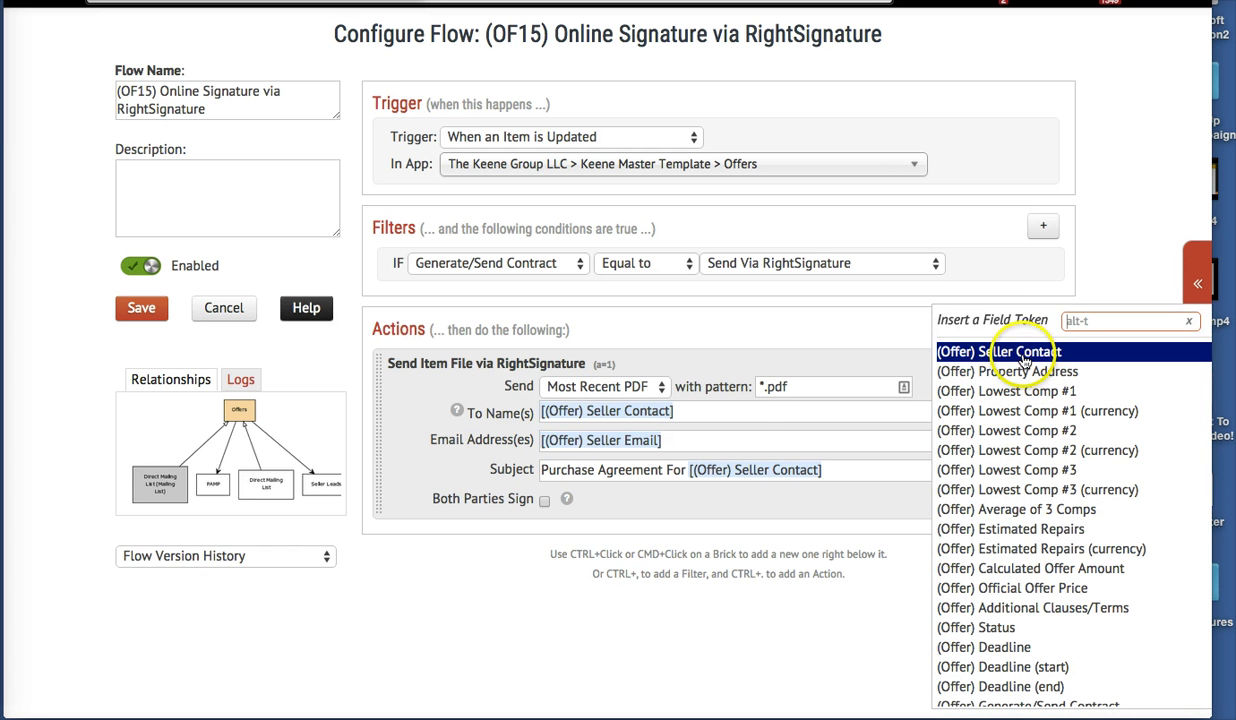
click(737, 411)
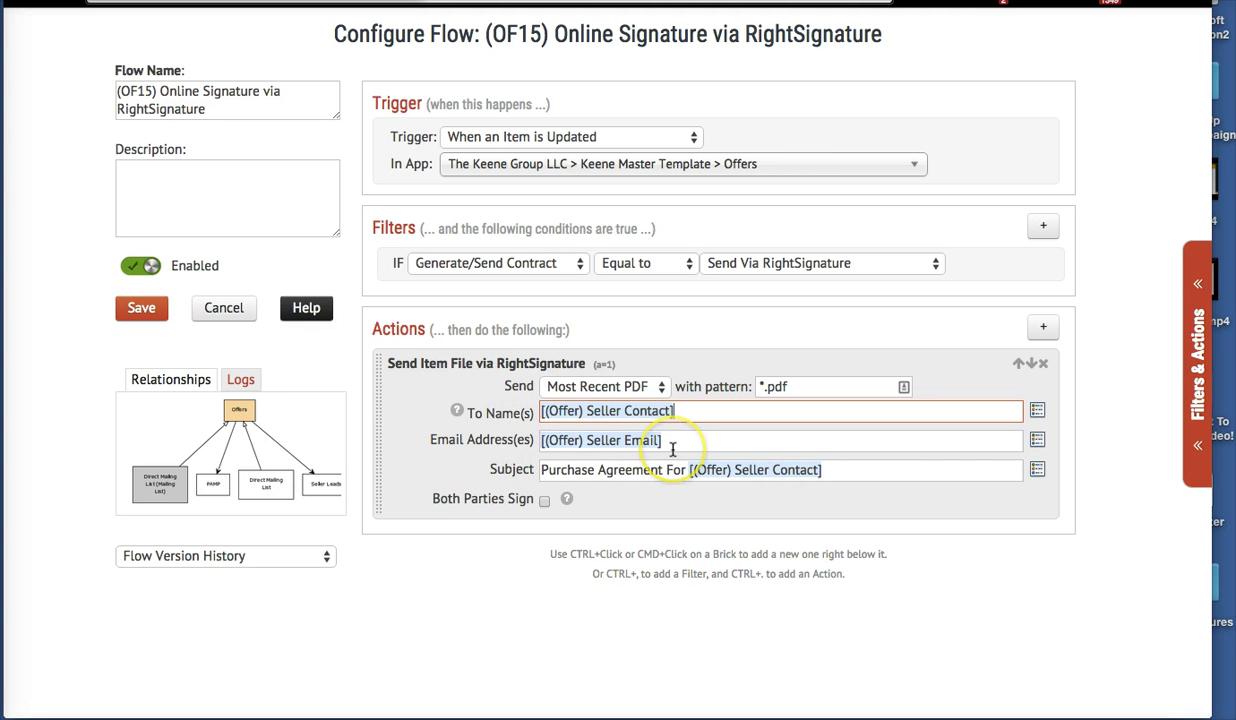
click(1037, 440)
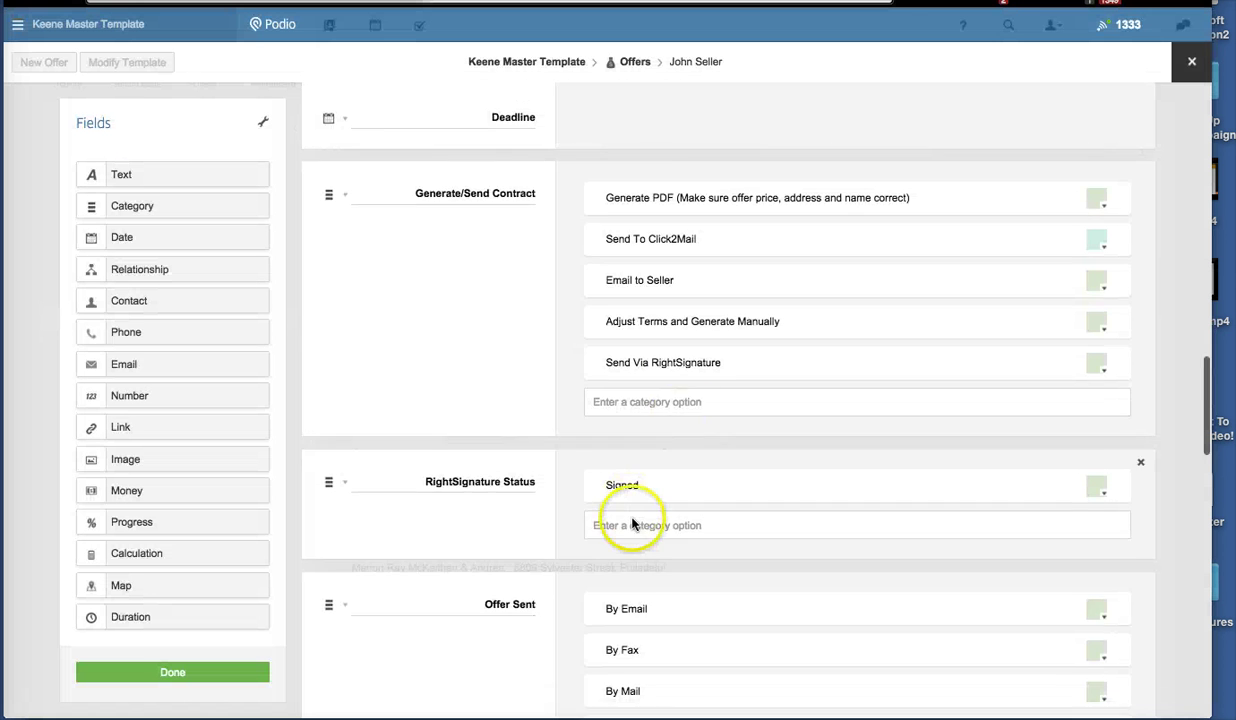
Finish editing the Offers template and scroll the offer item to its Seller Email field
scroll(629, 524, down, 5)
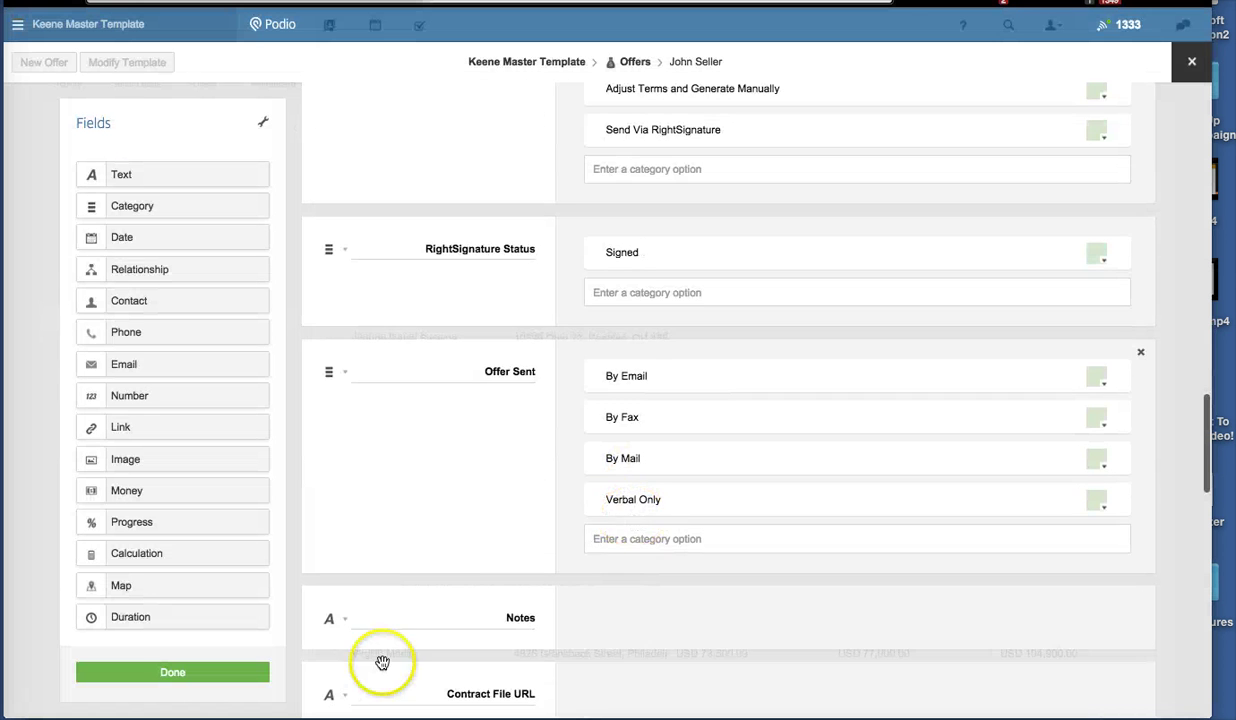
click(167, 668)
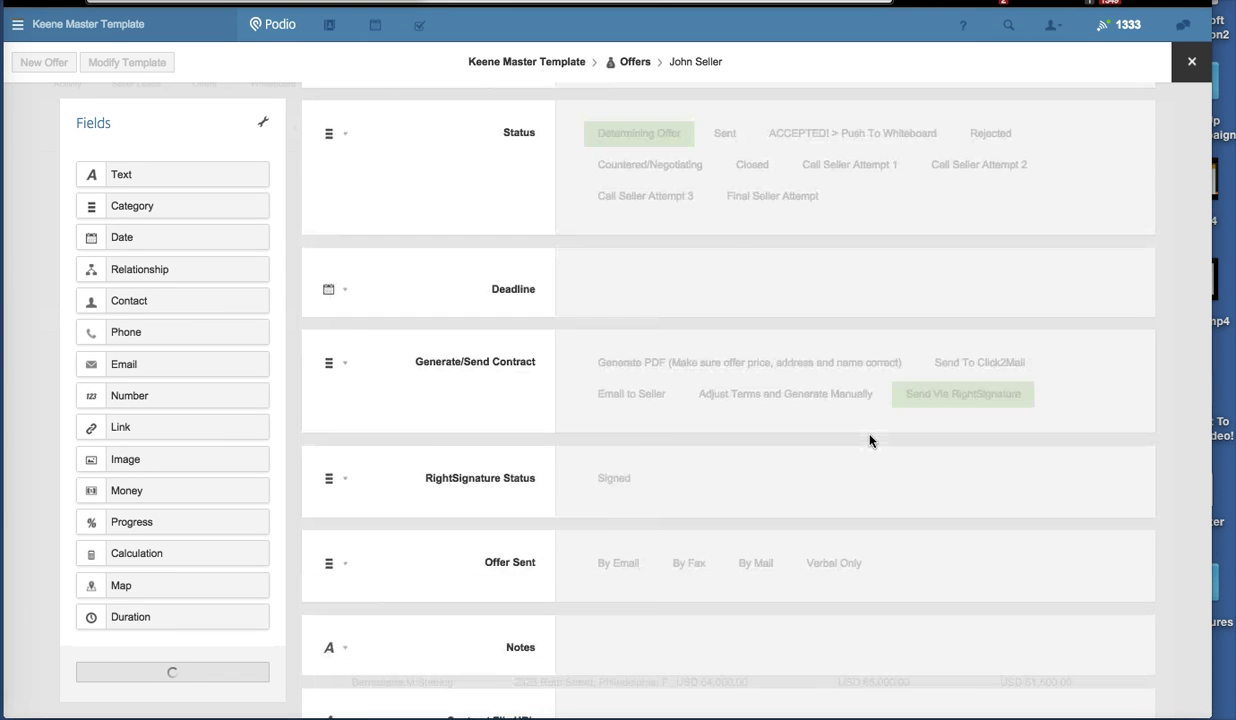
scroll(560, 441, down, 3)
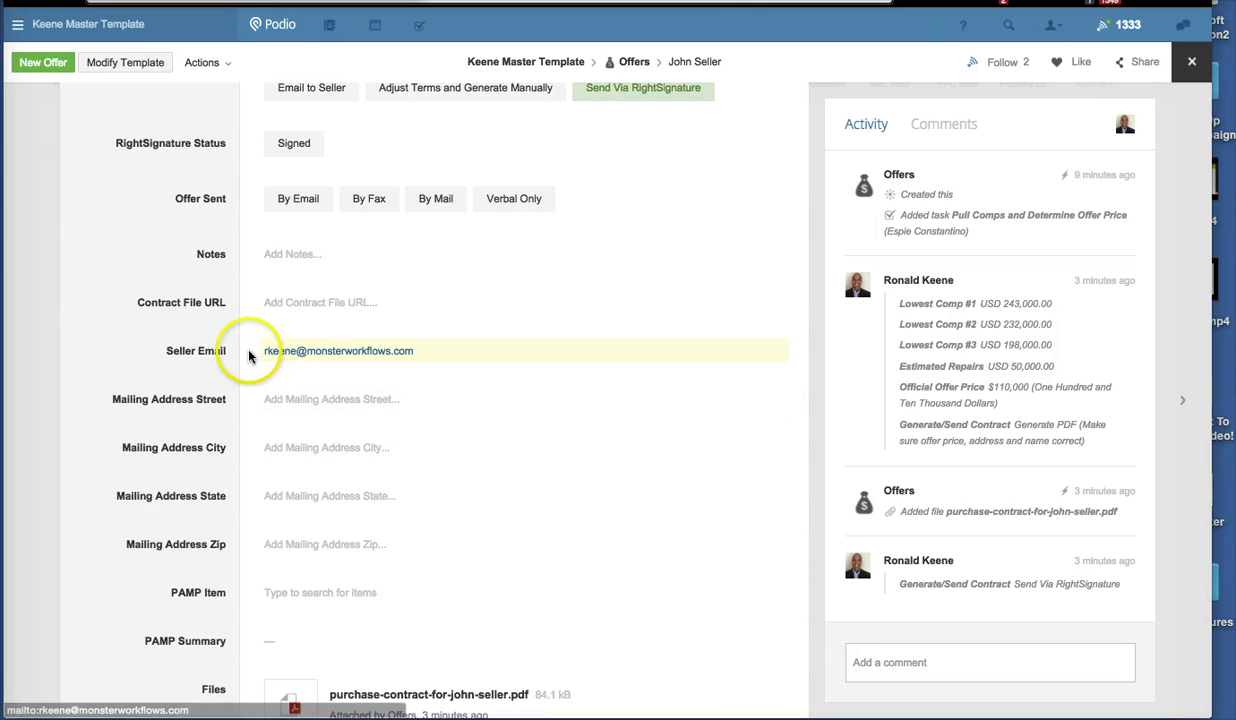
scroll(368, 364, up, 1)
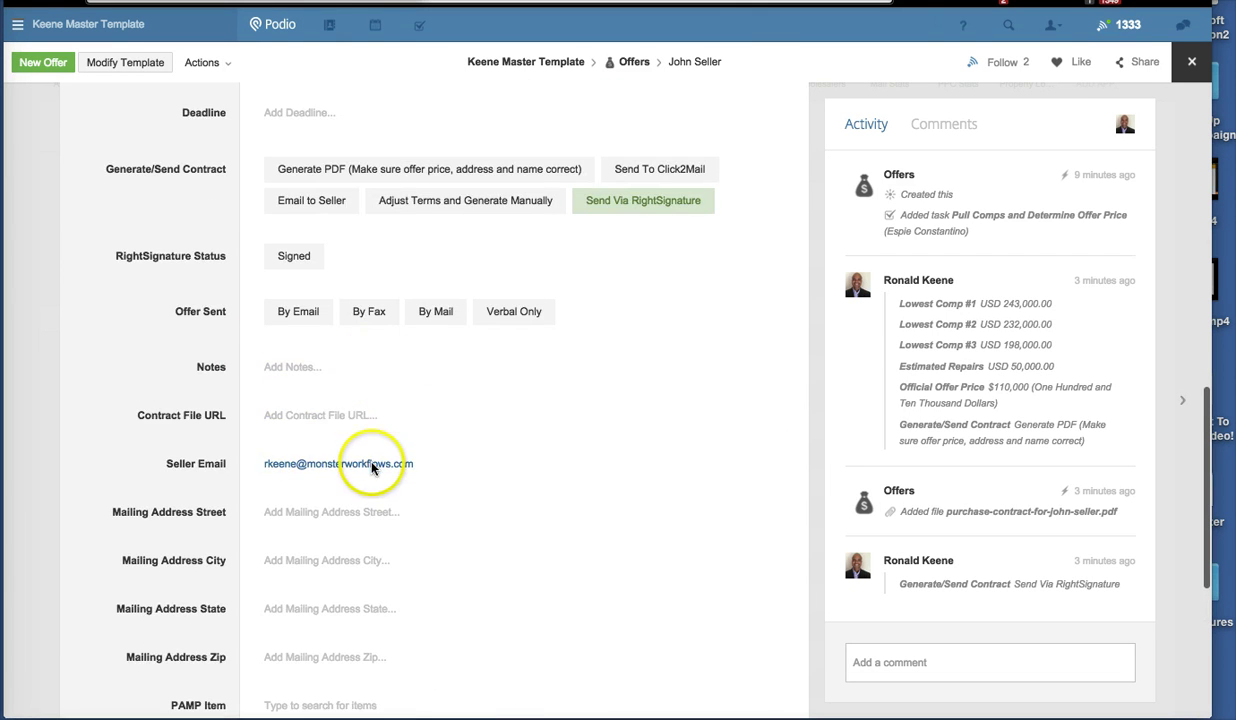
scroll(368, 460, up, 8)
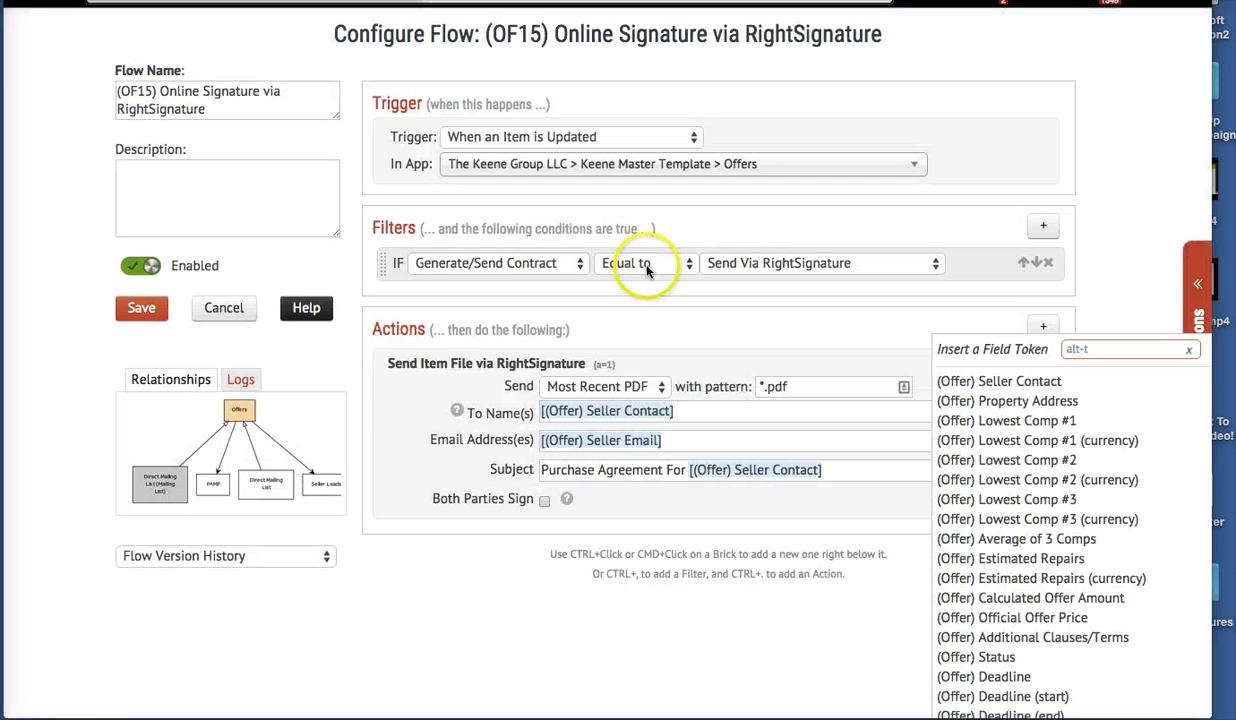
Close the field token list and save the OF15 flow unchanged
click(703, 503)
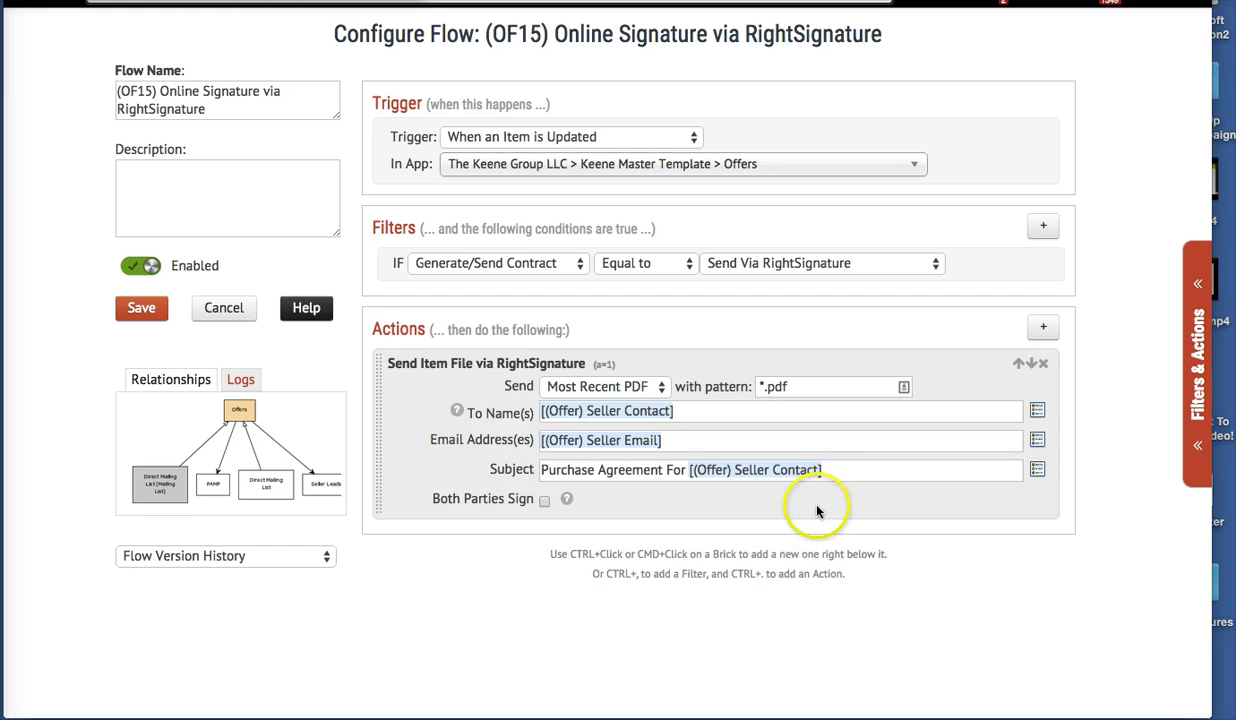
scroll(677, 632, up, 2)
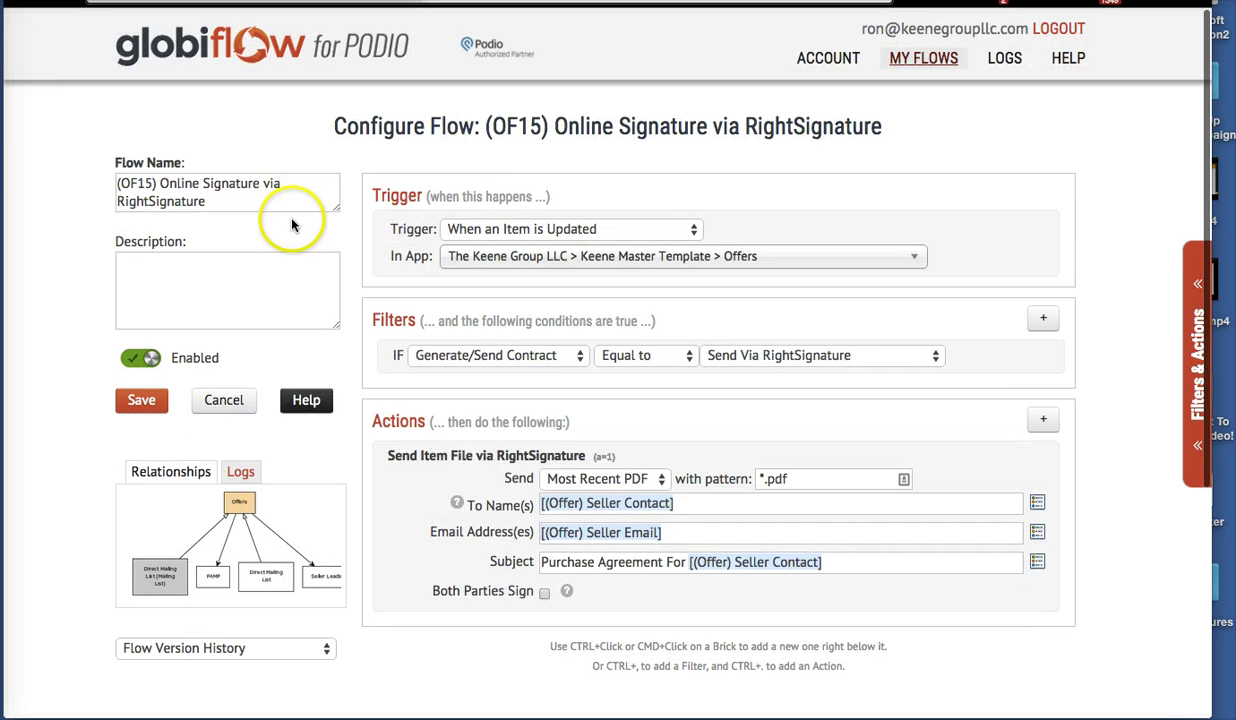
click(141, 400)
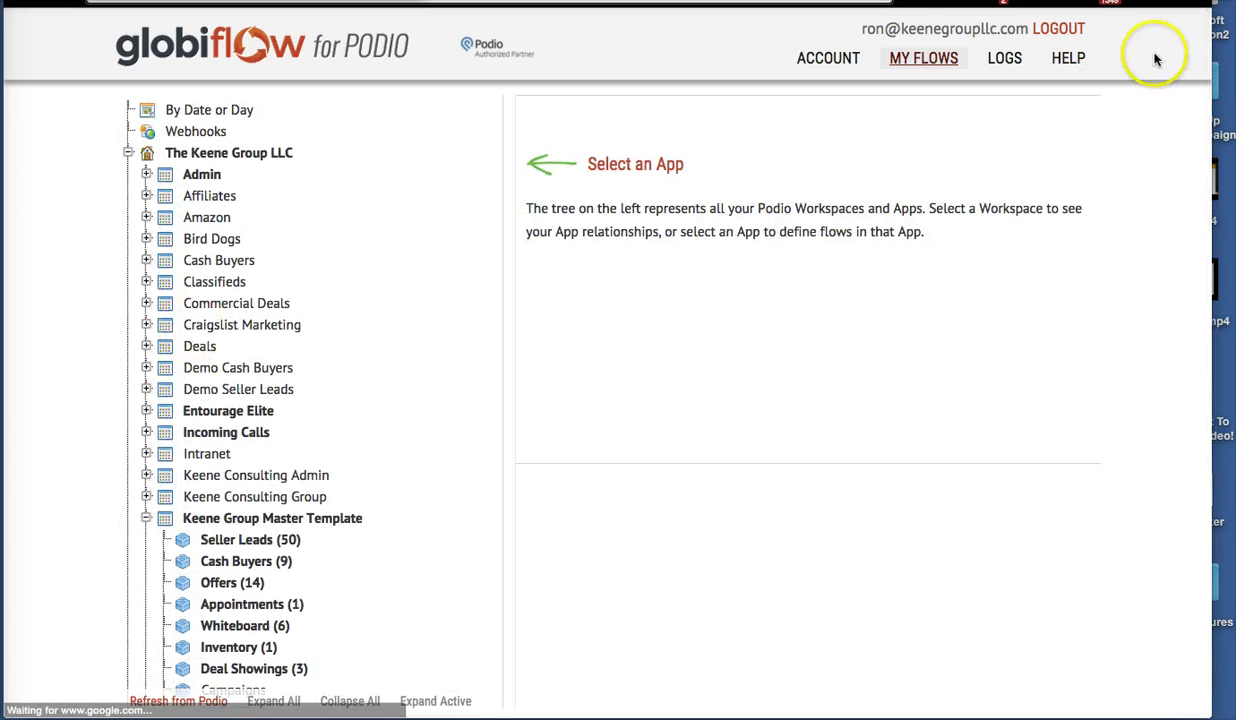
Check the Account Details integrations to confirm RightSignature is already connected
click(826, 57)
scroll(765, 203, down, 6)
scroll(765, 203, up, 1)
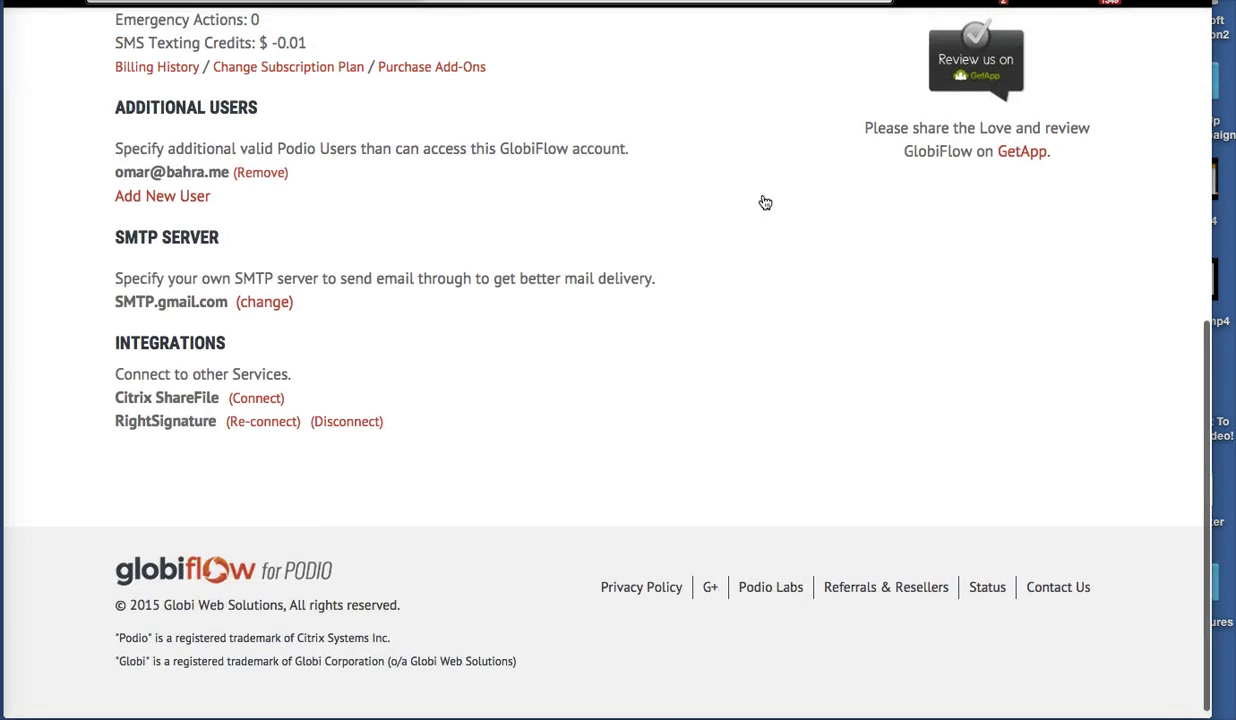
scroll(765, 203, up, 5)
scroll(765, 203, down, 6)
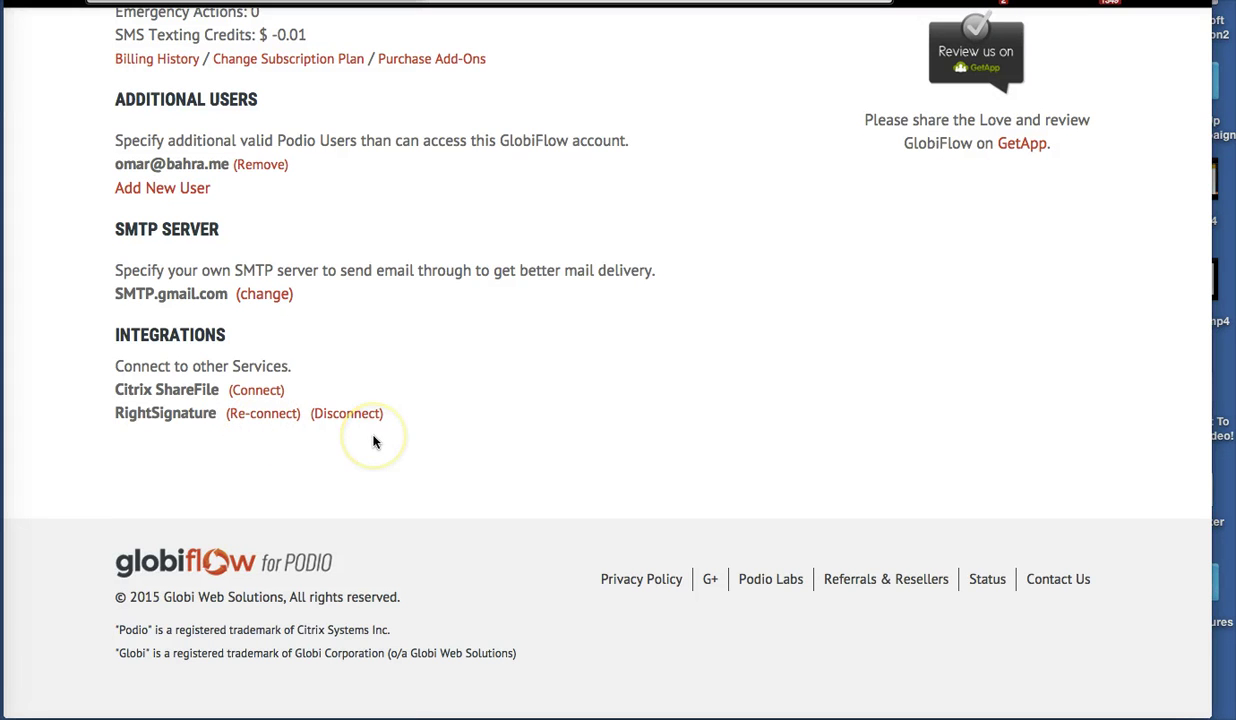
scroll(806, 110, up, 15)
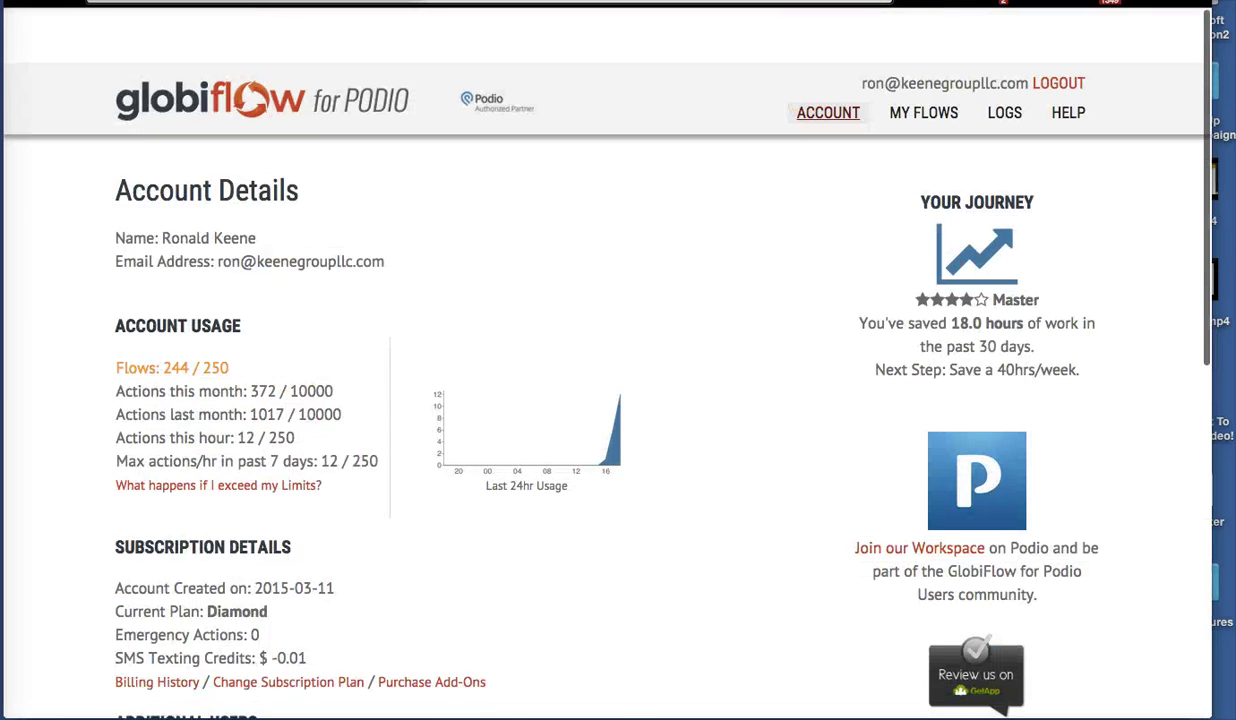
Dismiss the startup disk alert and open the OF16 File Signed Via RightSignature flow under Offers (17)
click(927, 64)
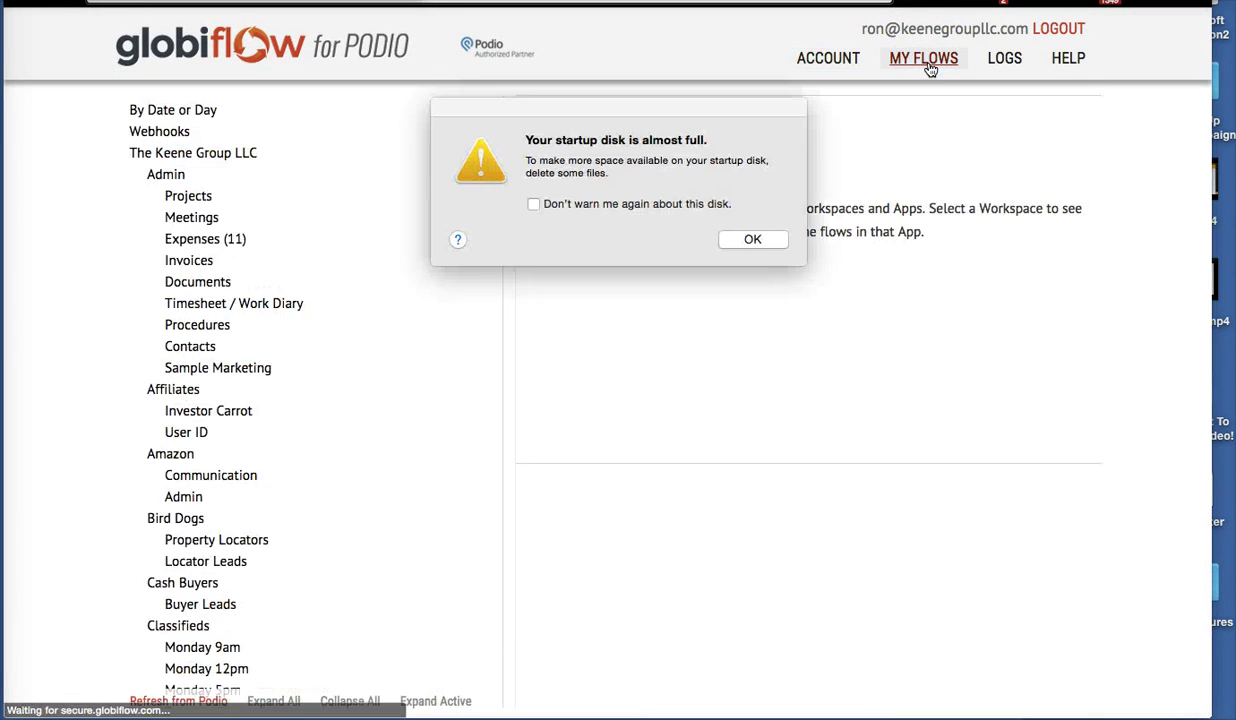
click(758, 240)
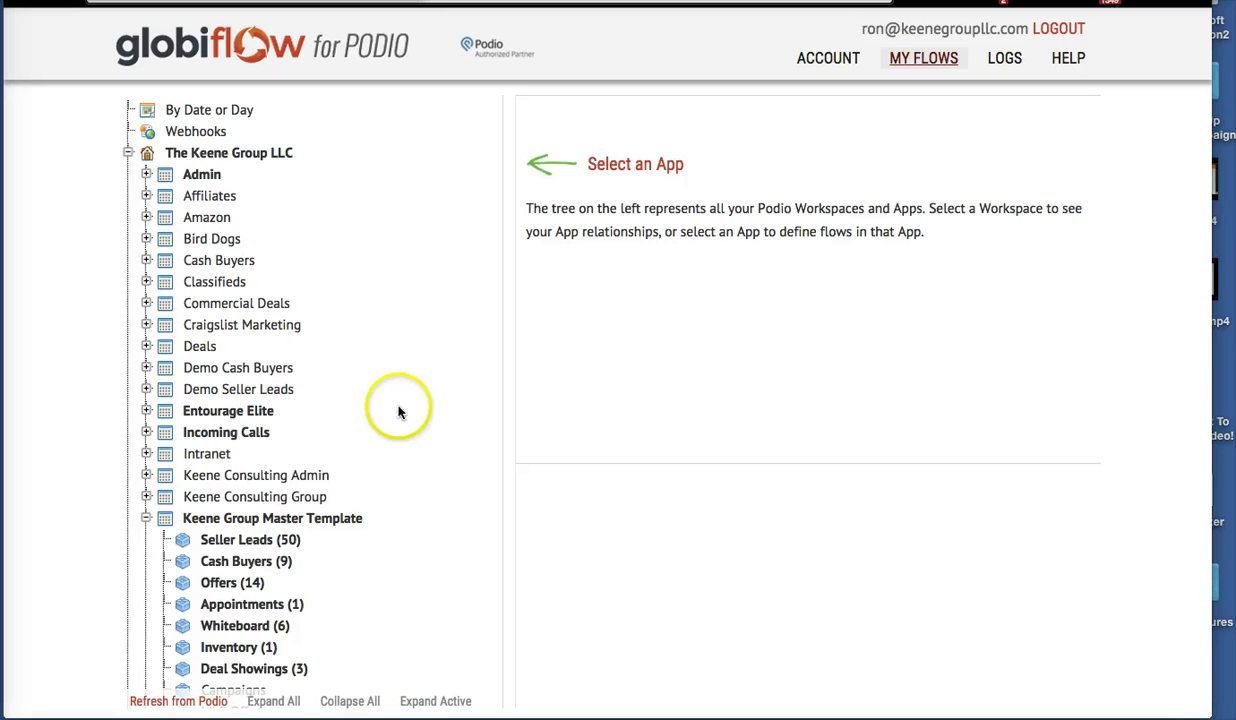
scroll(300, 580, down, 2)
scroll(300, 500, down, 3)
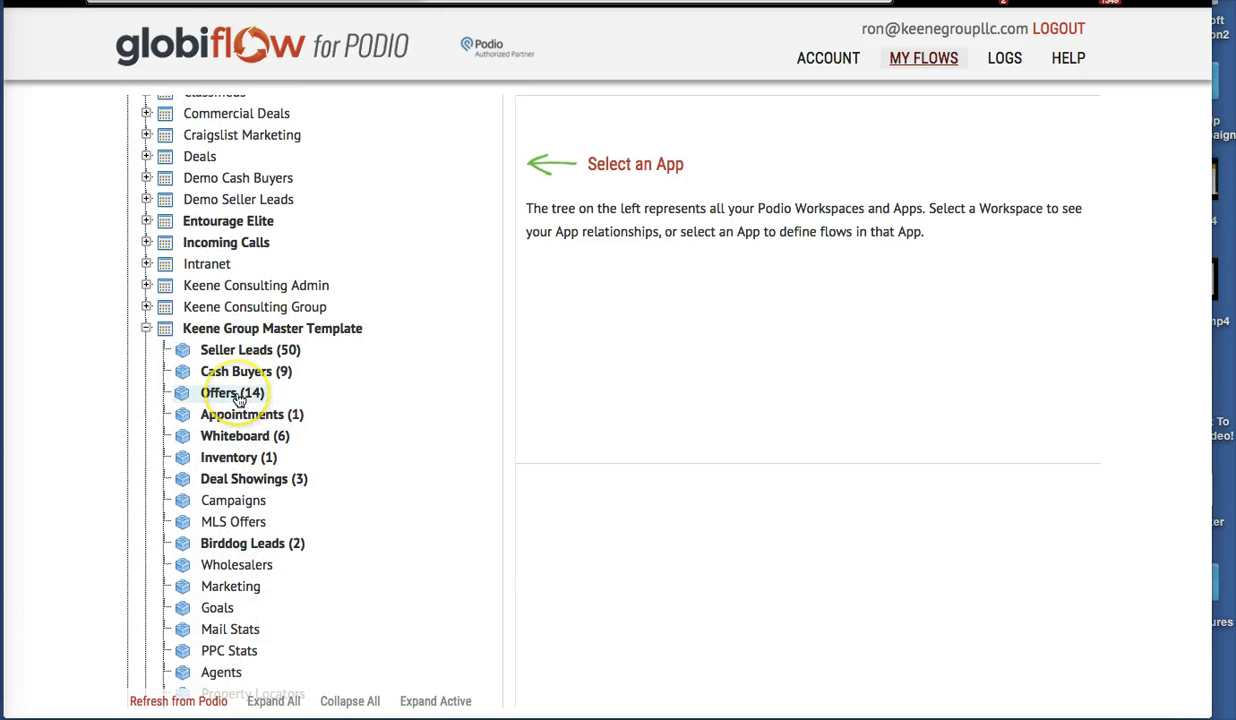
scroll(245, 428, down, 5)
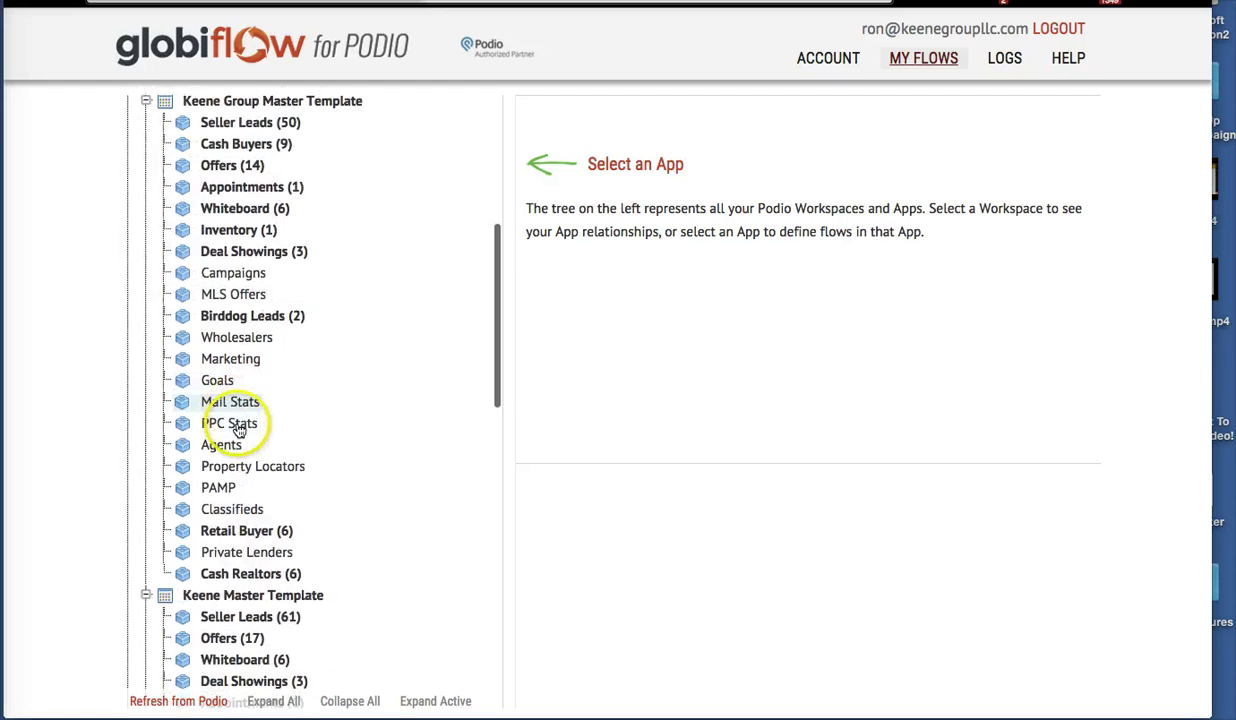
scroll(220, 480, down, 6)
scroll(220, 400, down, 3)
click(228, 203)
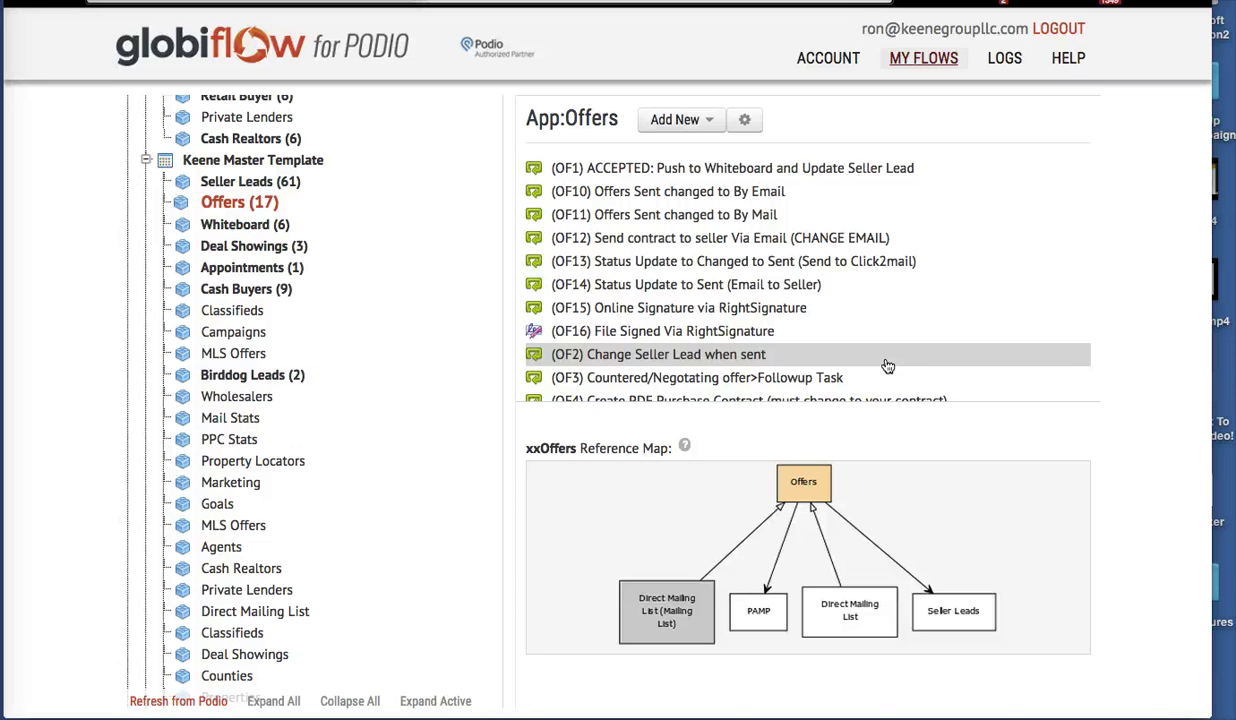
click(739, 333)
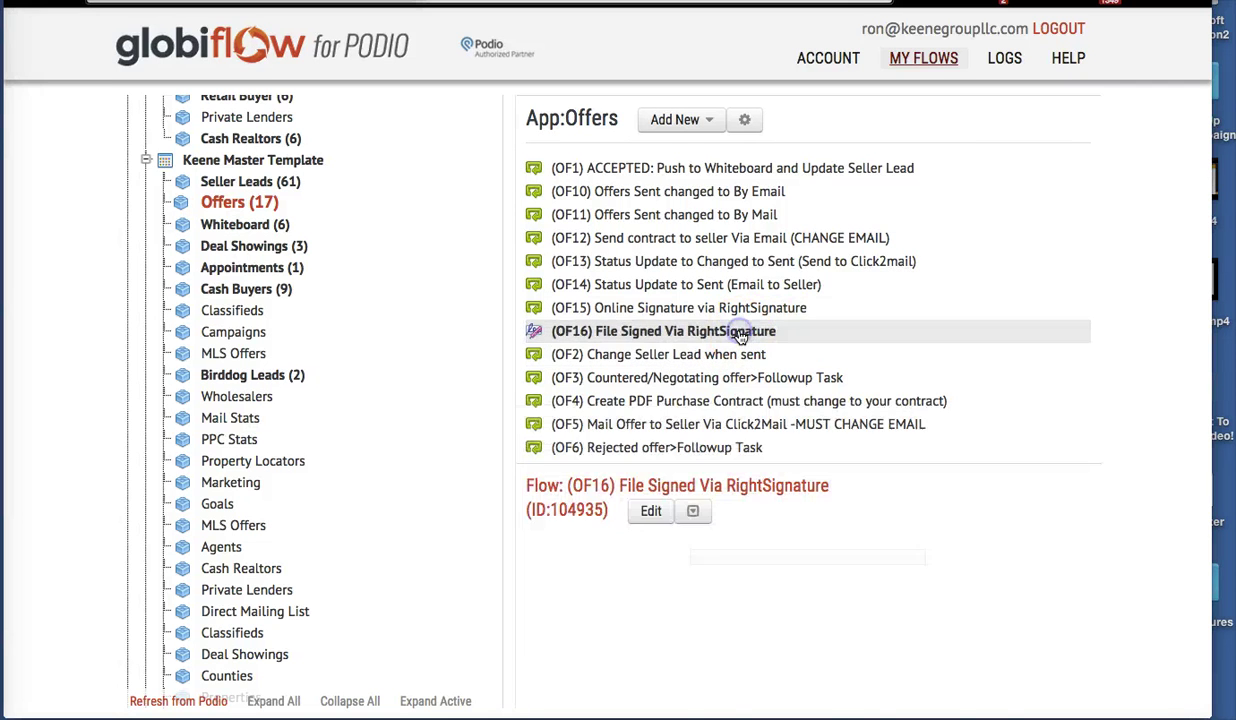
click(651, 512)
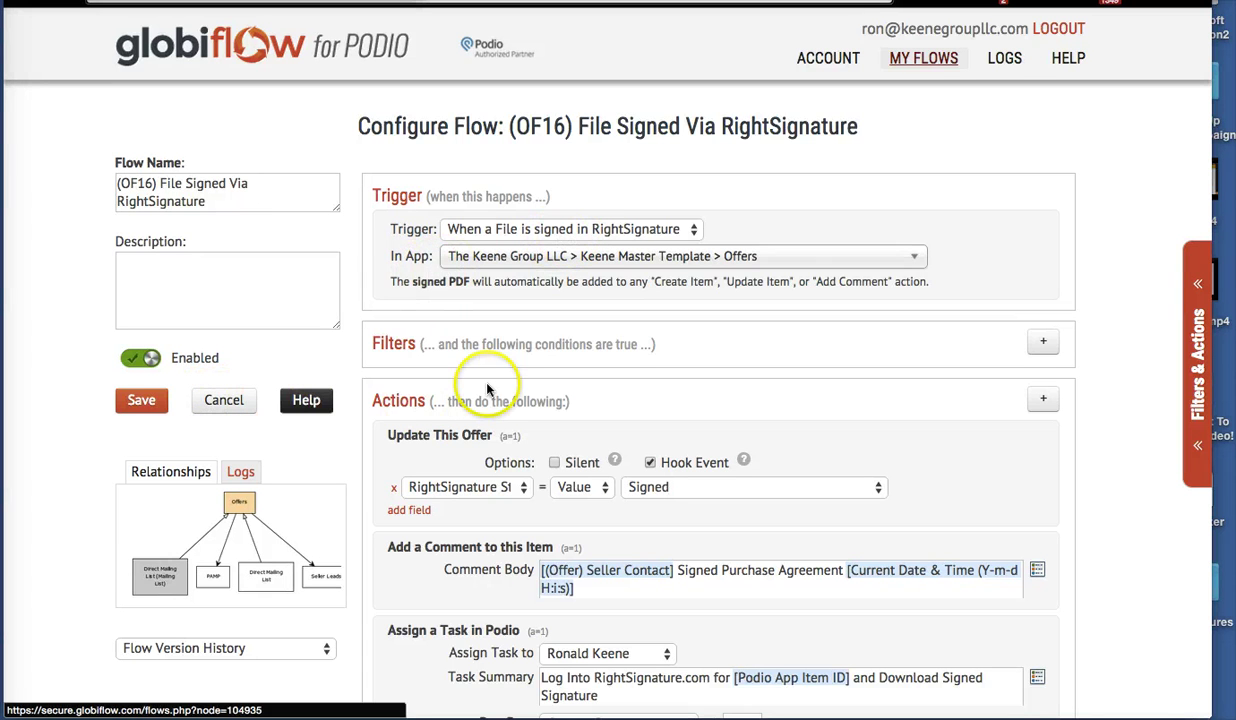
click(247, 399)
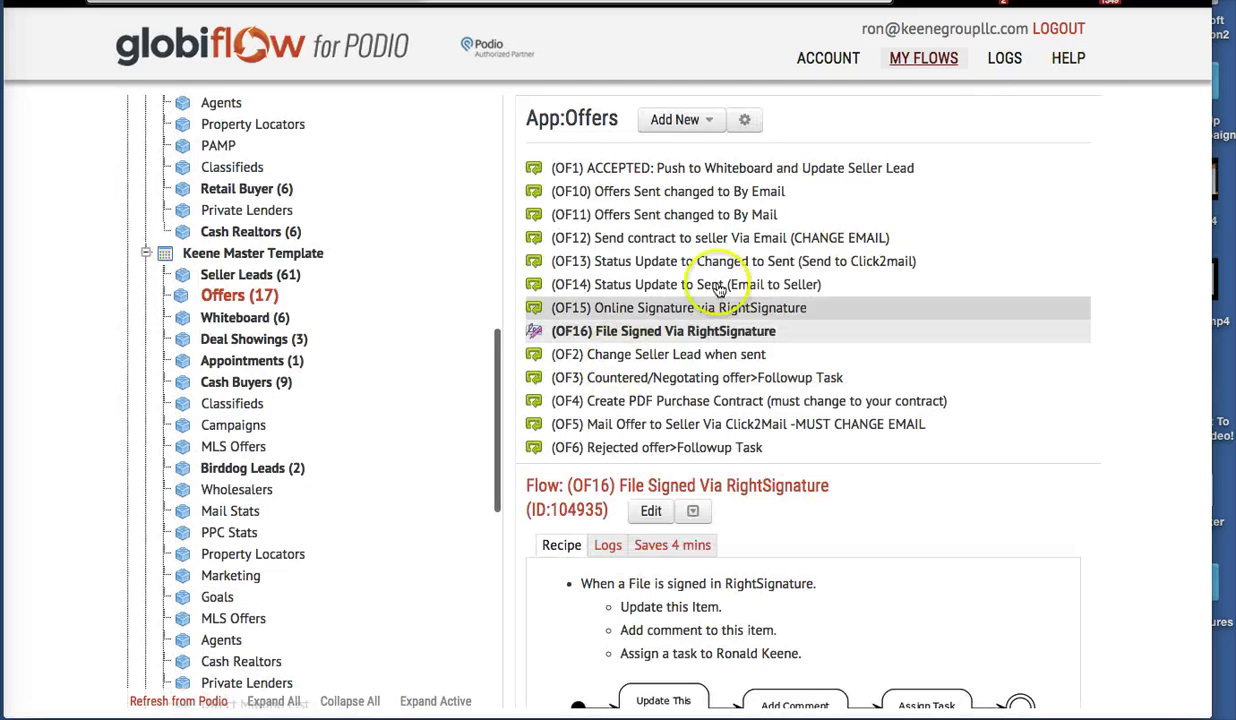
click(664, 124)
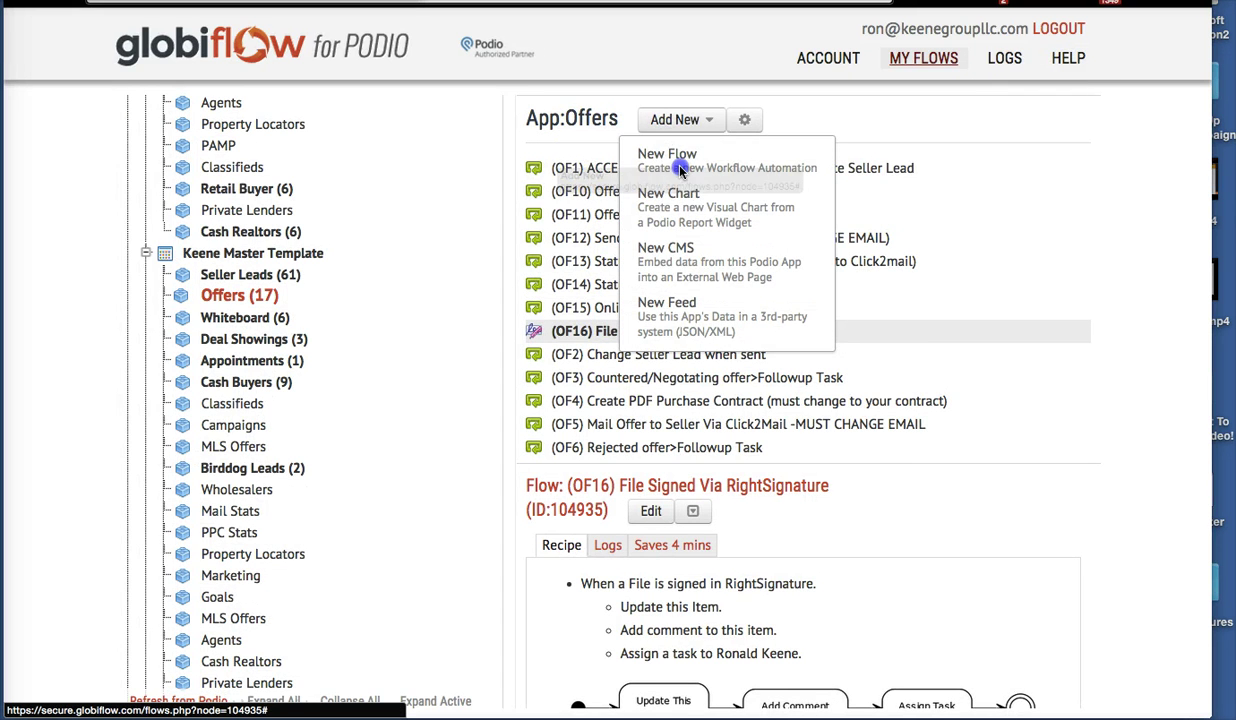
click(660, 155)
scroll(616, 402, down, 3)
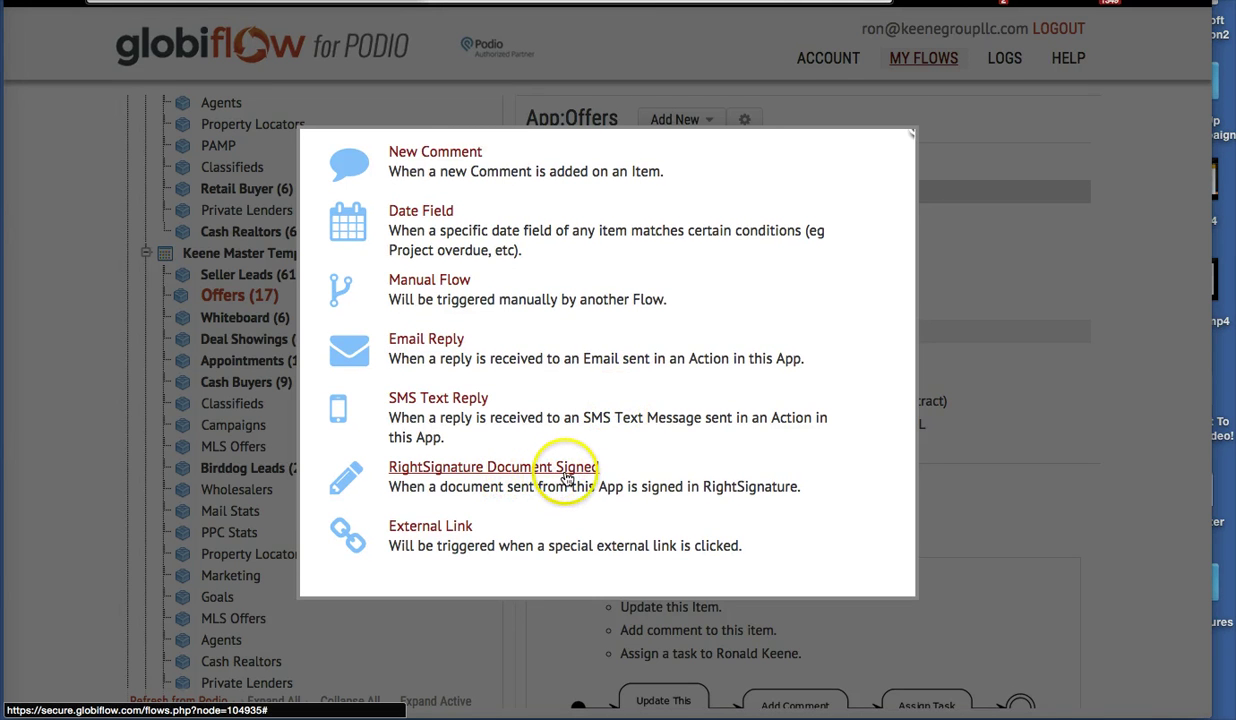
click(1112, 436)
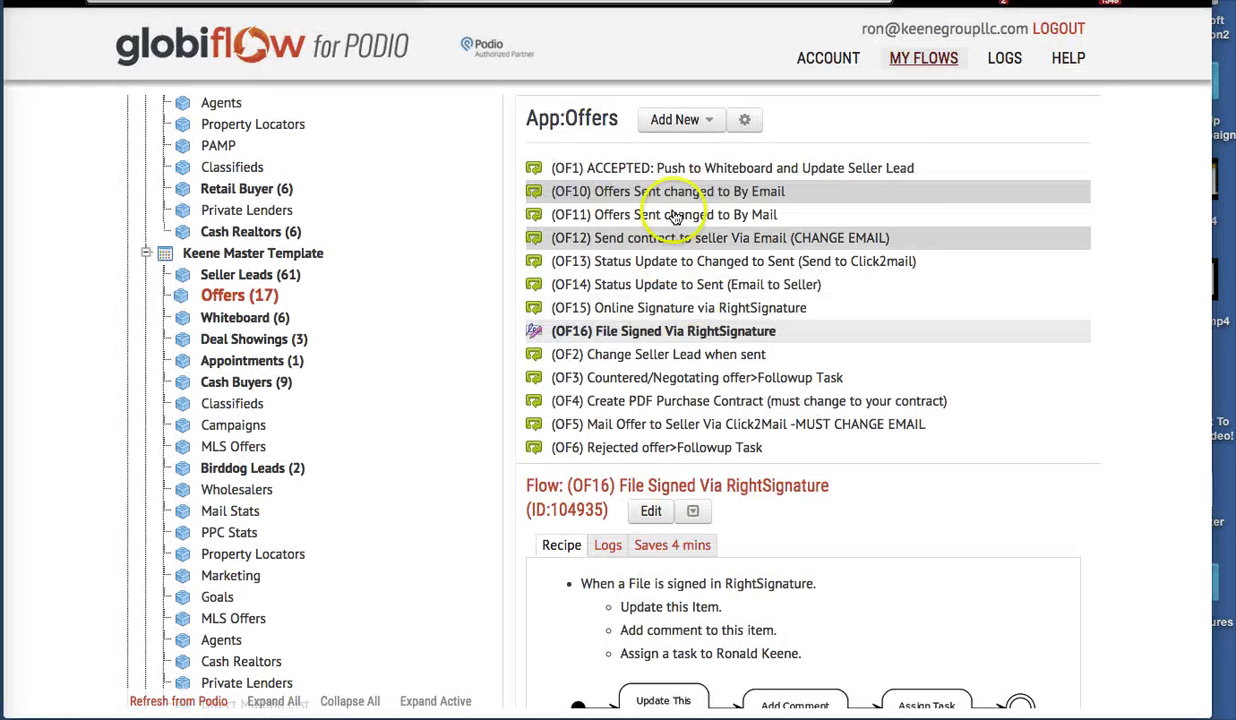
Open the OF16 flow's configuration and scroll to its Assign a Task action
click(650, 513)
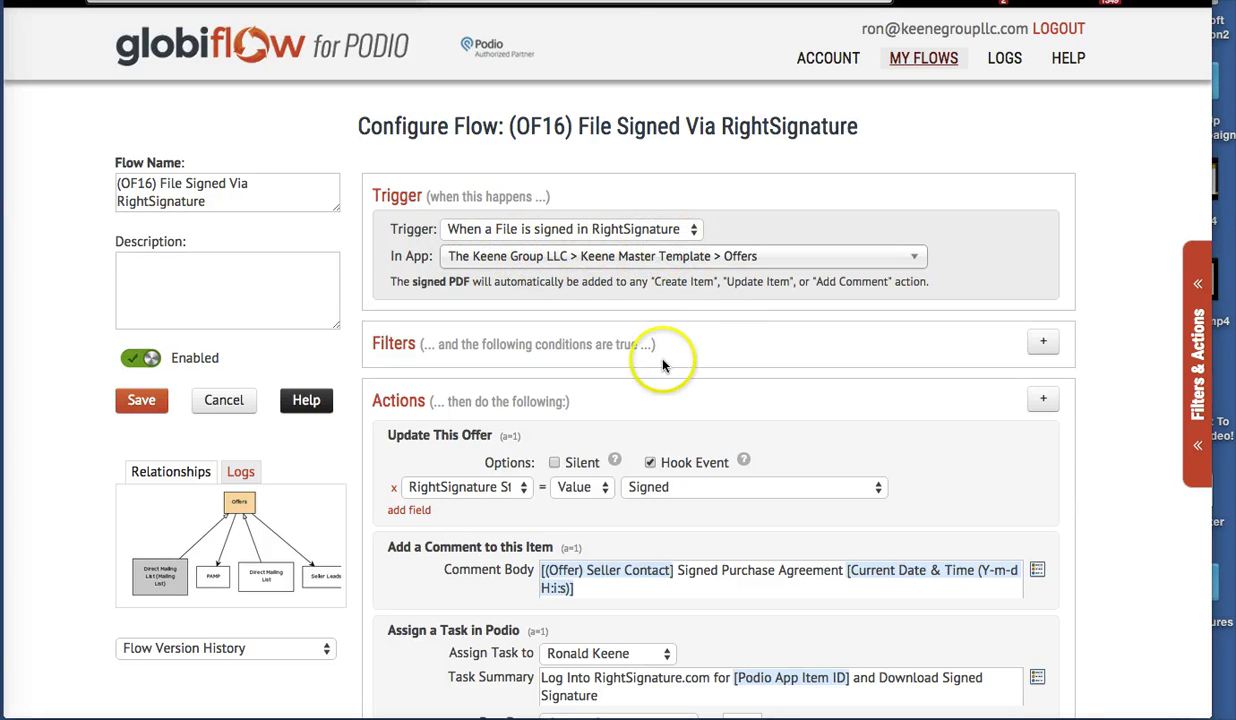
scroll(565, 483, down, 4)
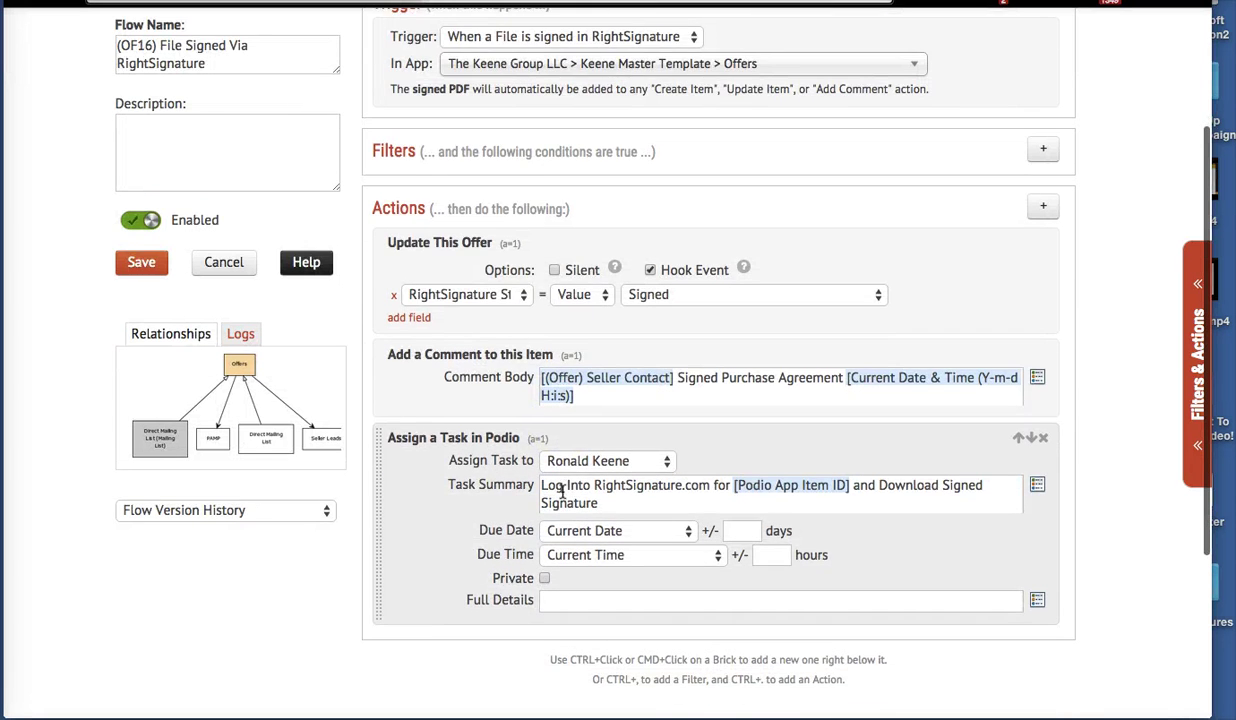
scroll(563, 490, up, 1)
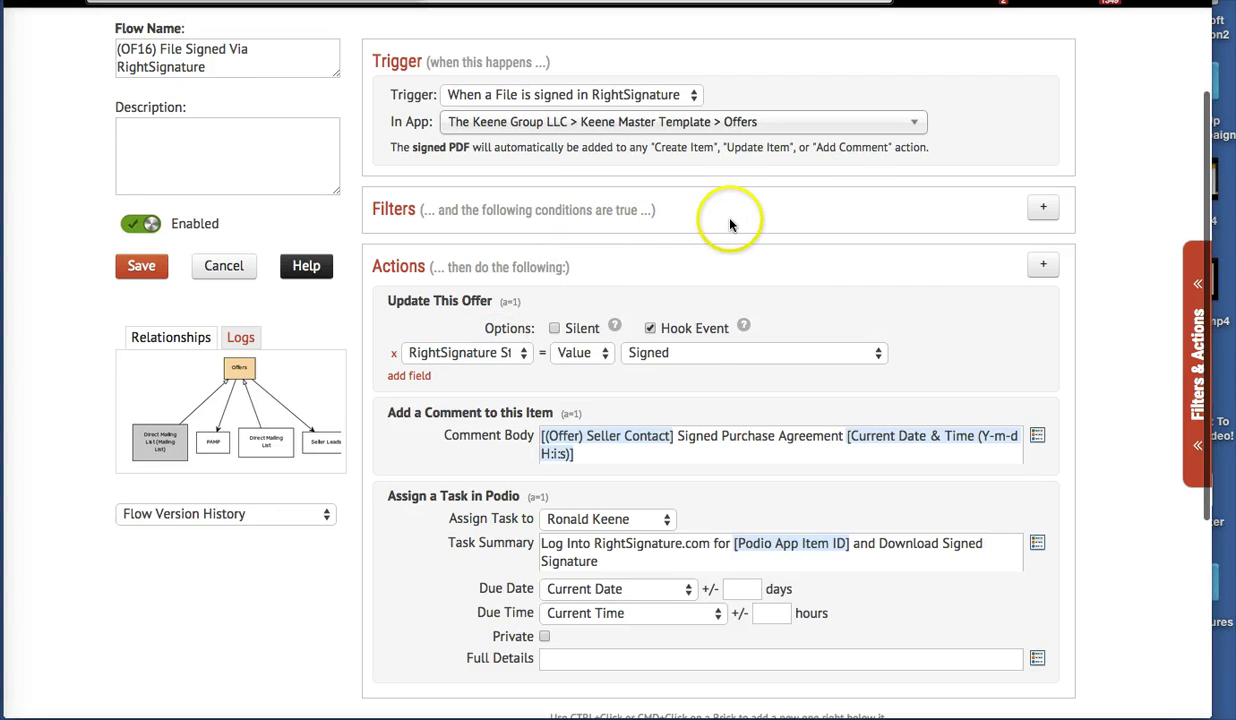
scroll(795, 614, down, 2)
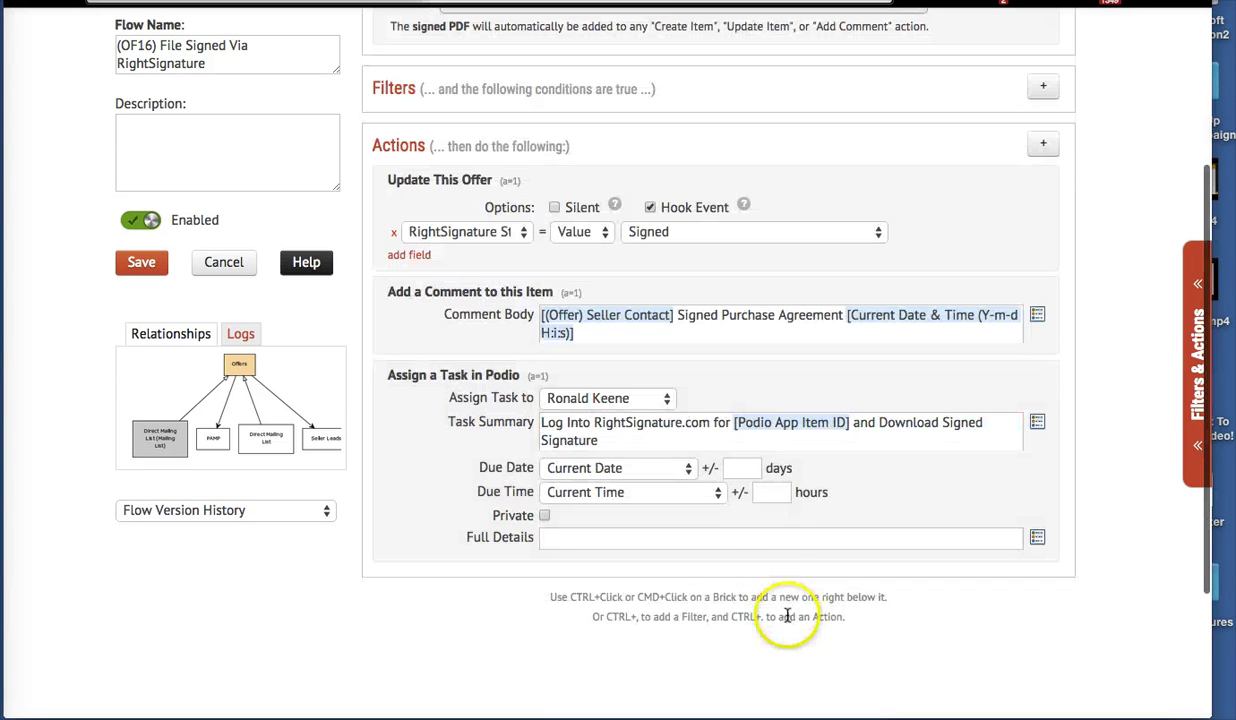
mouse_move(716, 550)
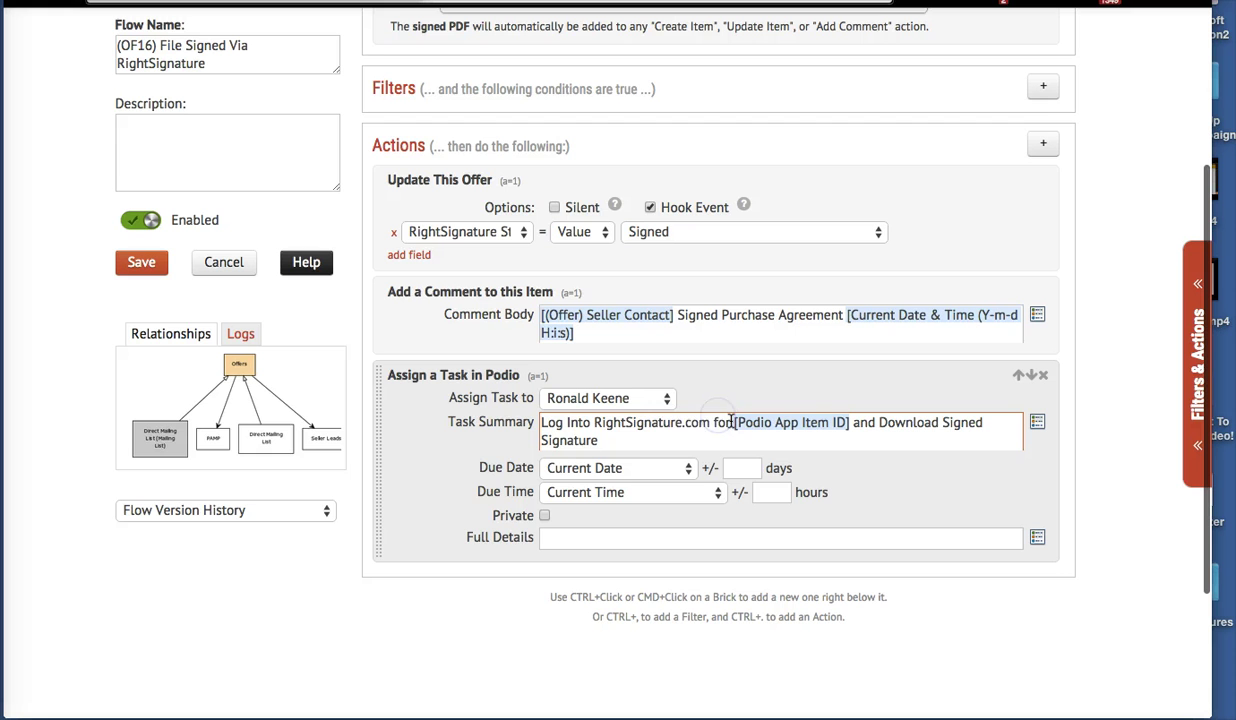
Replace 'Log Into RightSignature.com for' in the Task Summary with 'Signed Document Has Been Attached'
drag(661, 422, 533, 424)
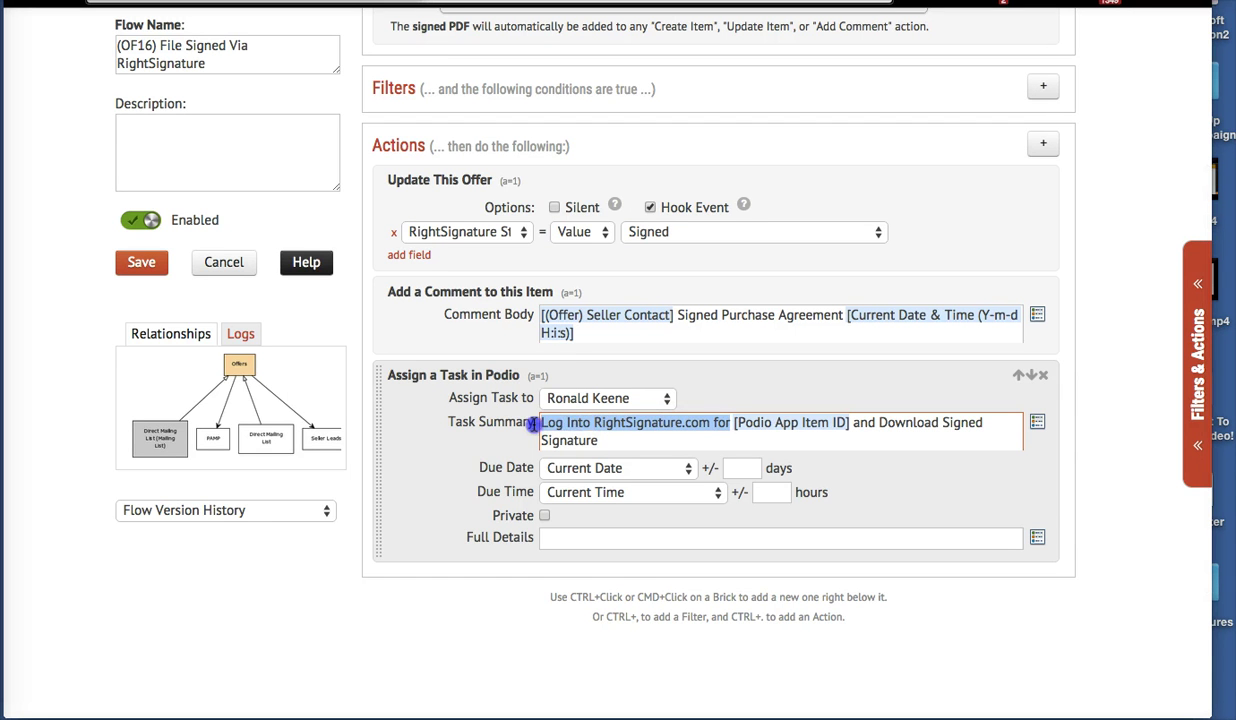
text(Signe)
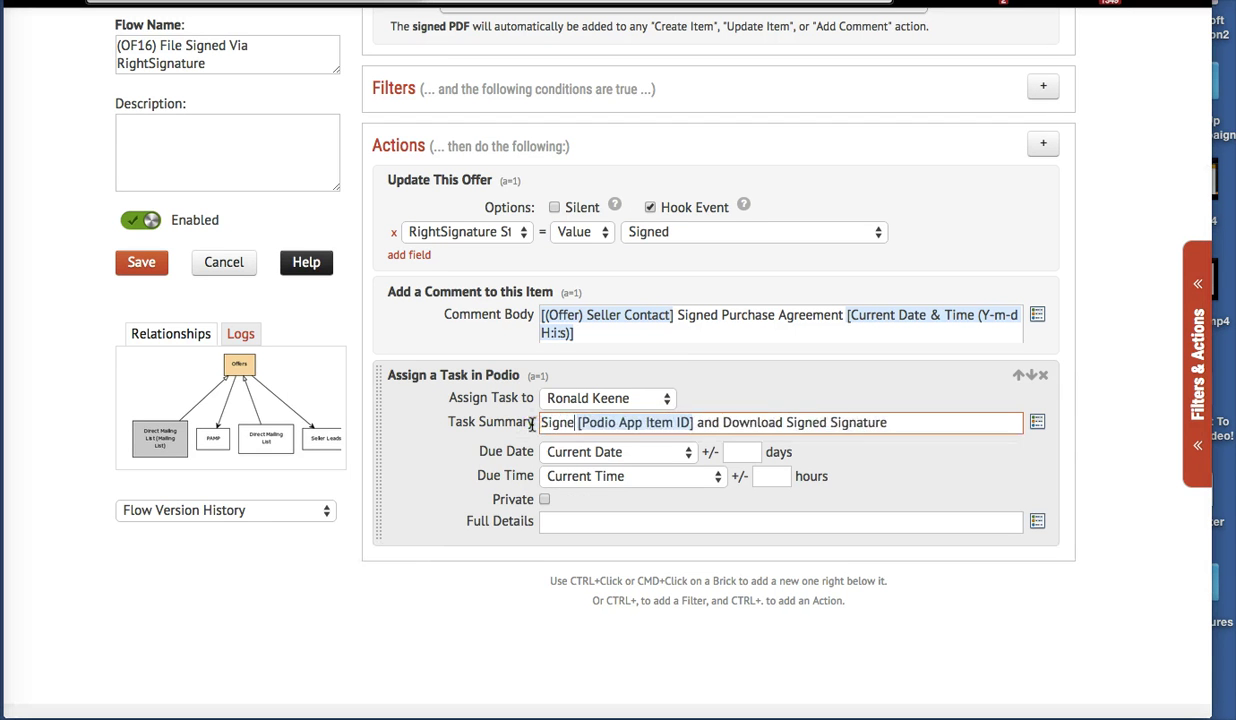
text(d Docume)
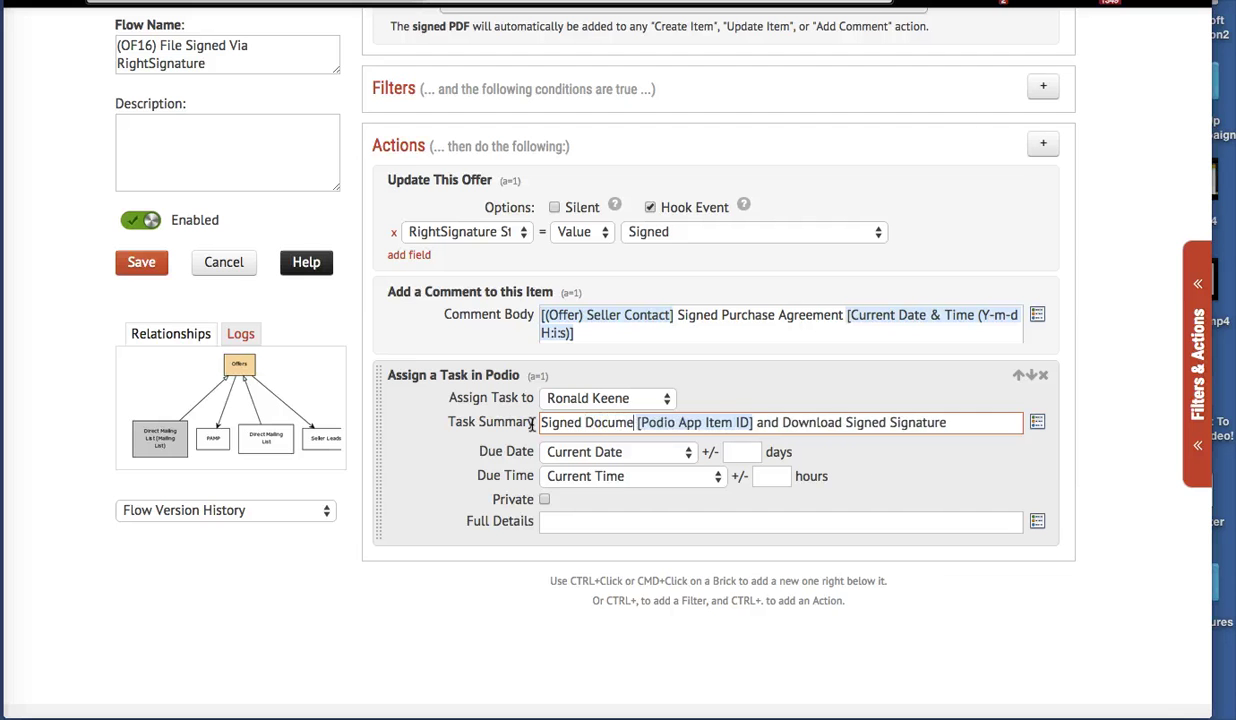
text(nt Hasd)
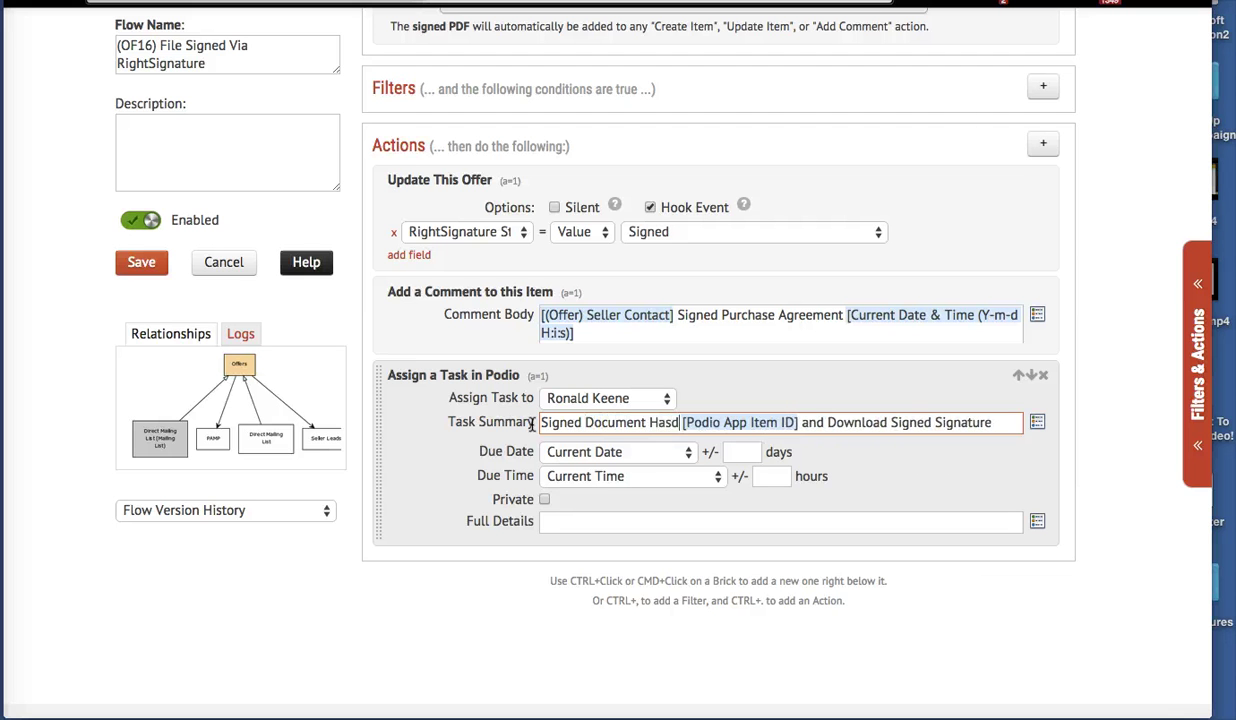
key(BackSpace)
text(bee)
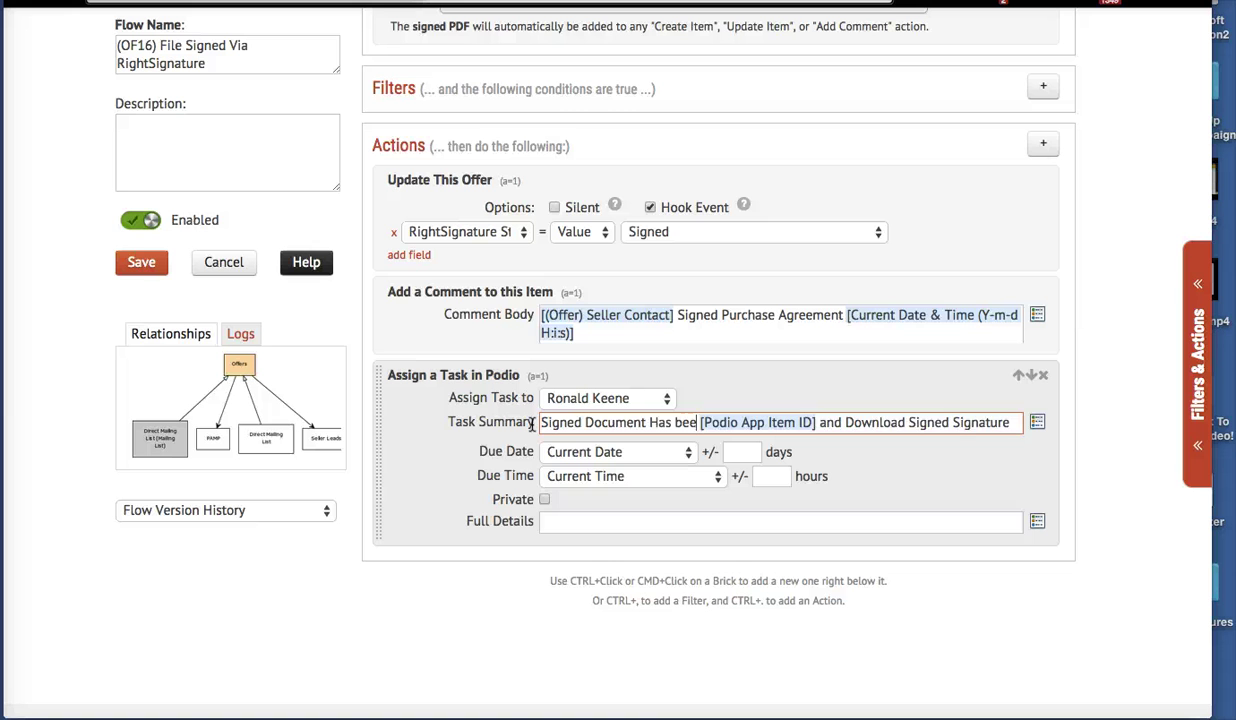
key(BackSpace)
key(BackSpace)
key(BackSpace)
text(Been )
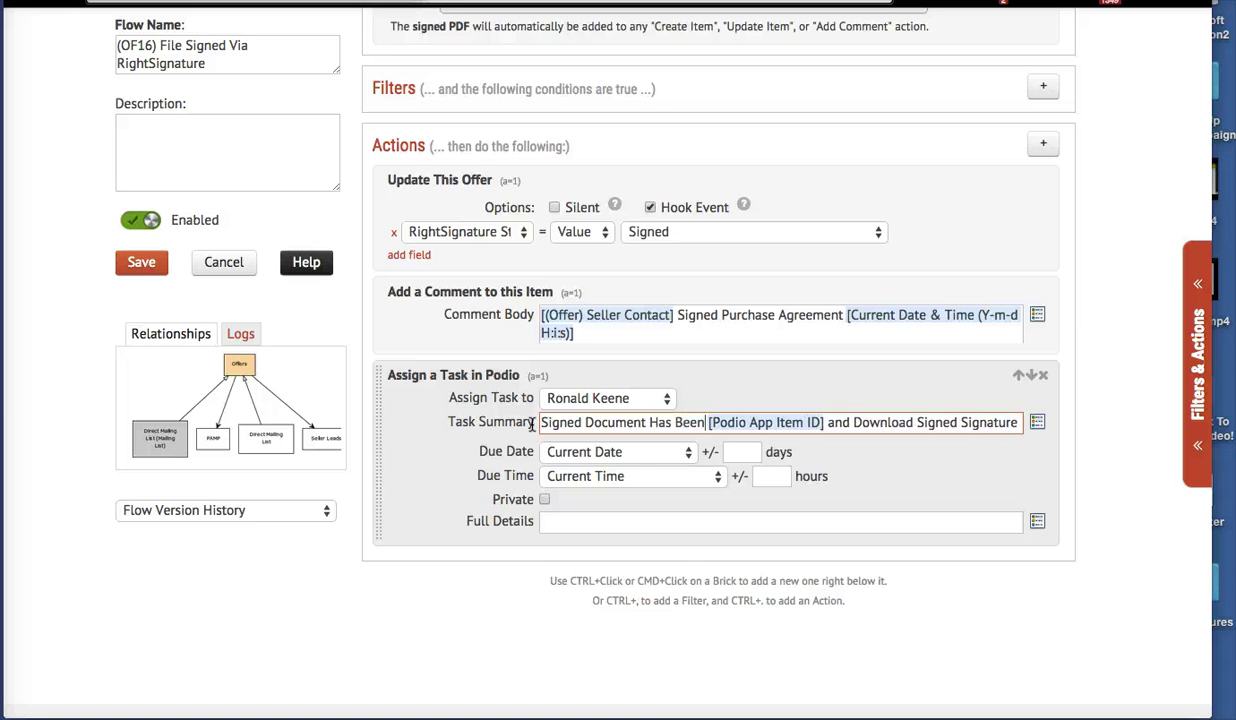
text(Atta)
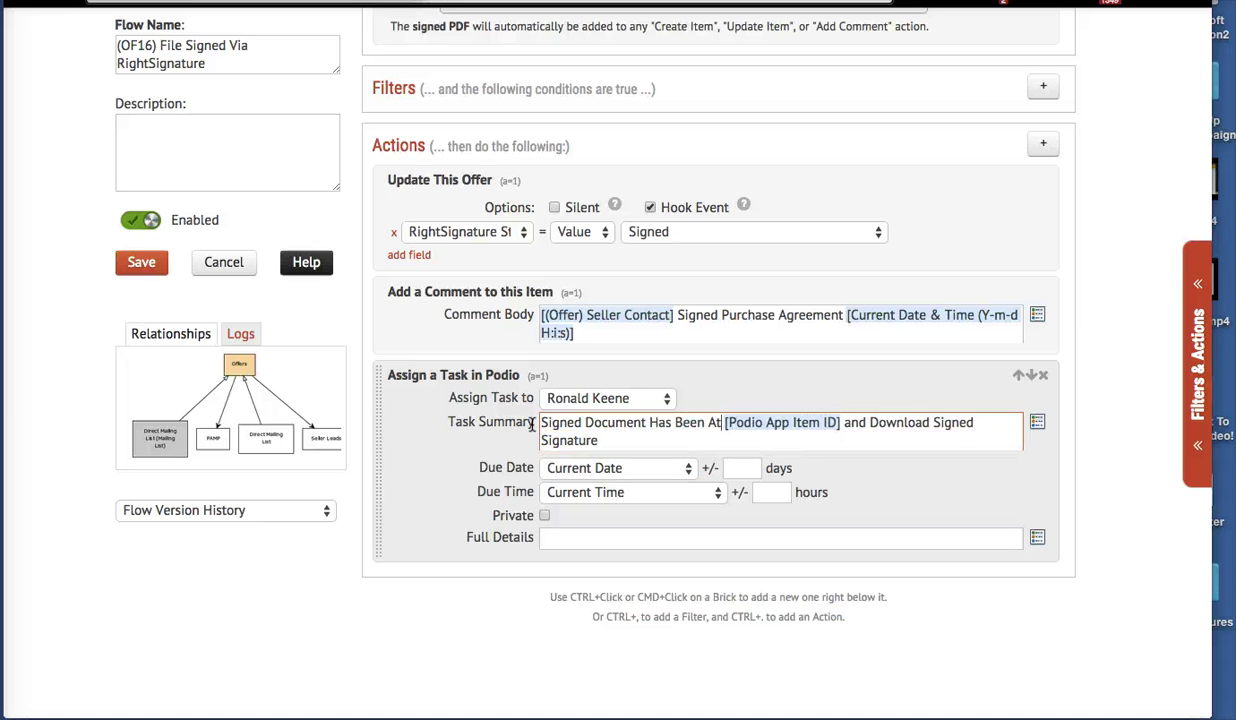
text(ched)
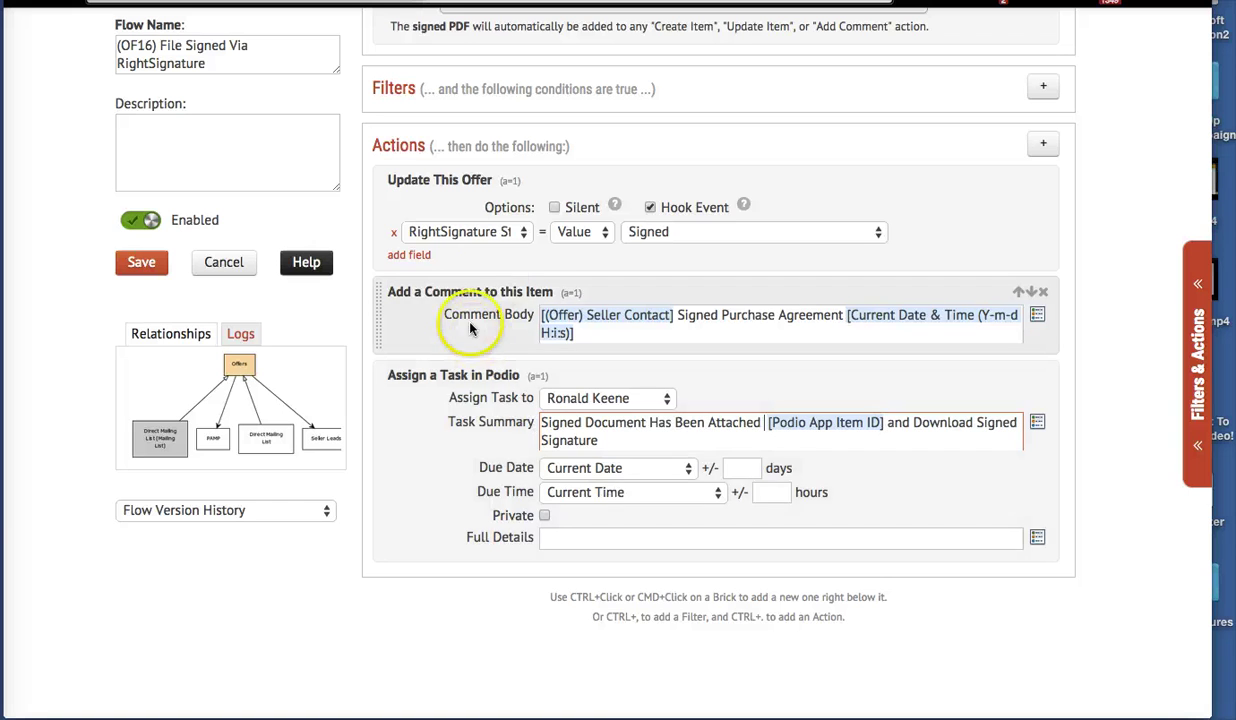
scroll(518, 281, up, 1)
scroll(518, 281, up, 3)
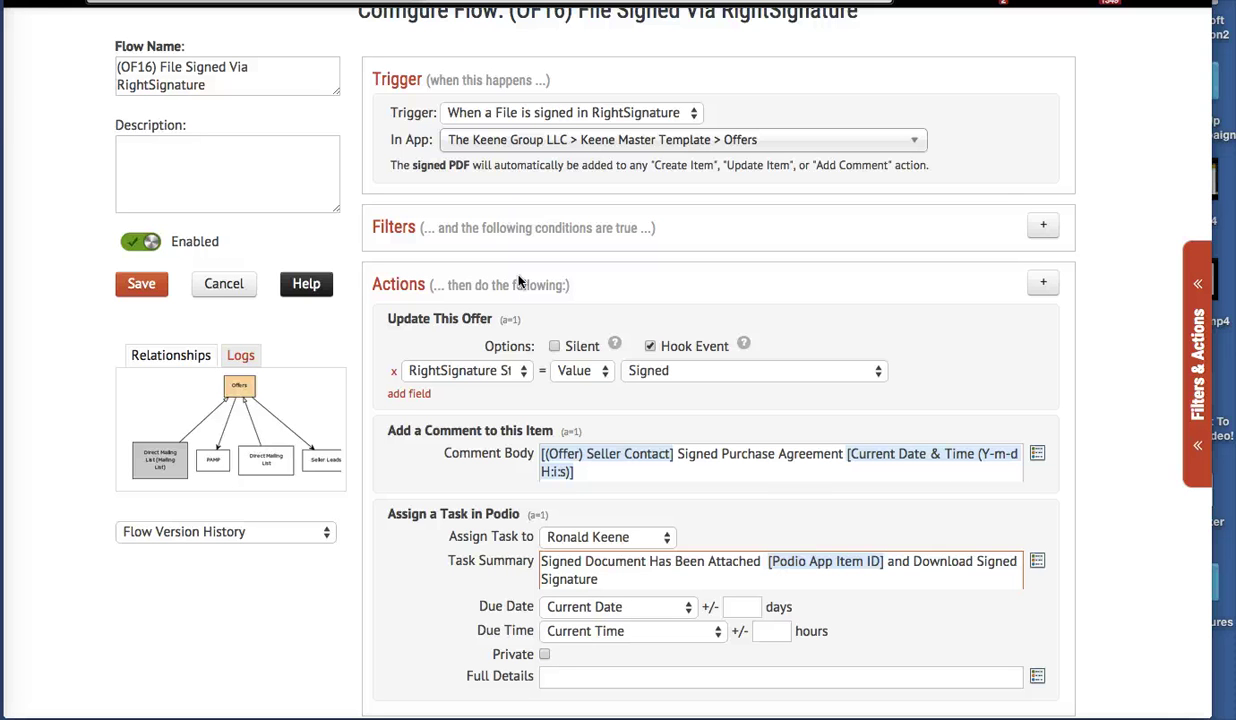
scroll(518, 281, up, 1)
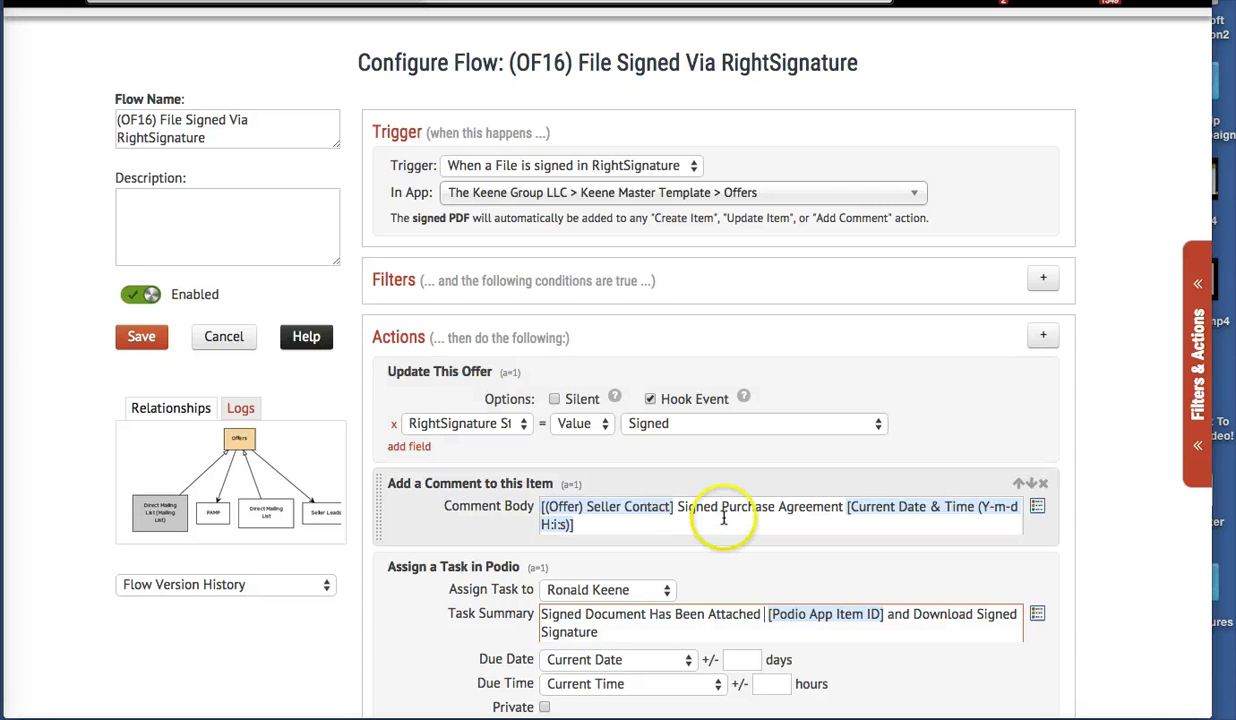
scroll(723, 517, down, 1)
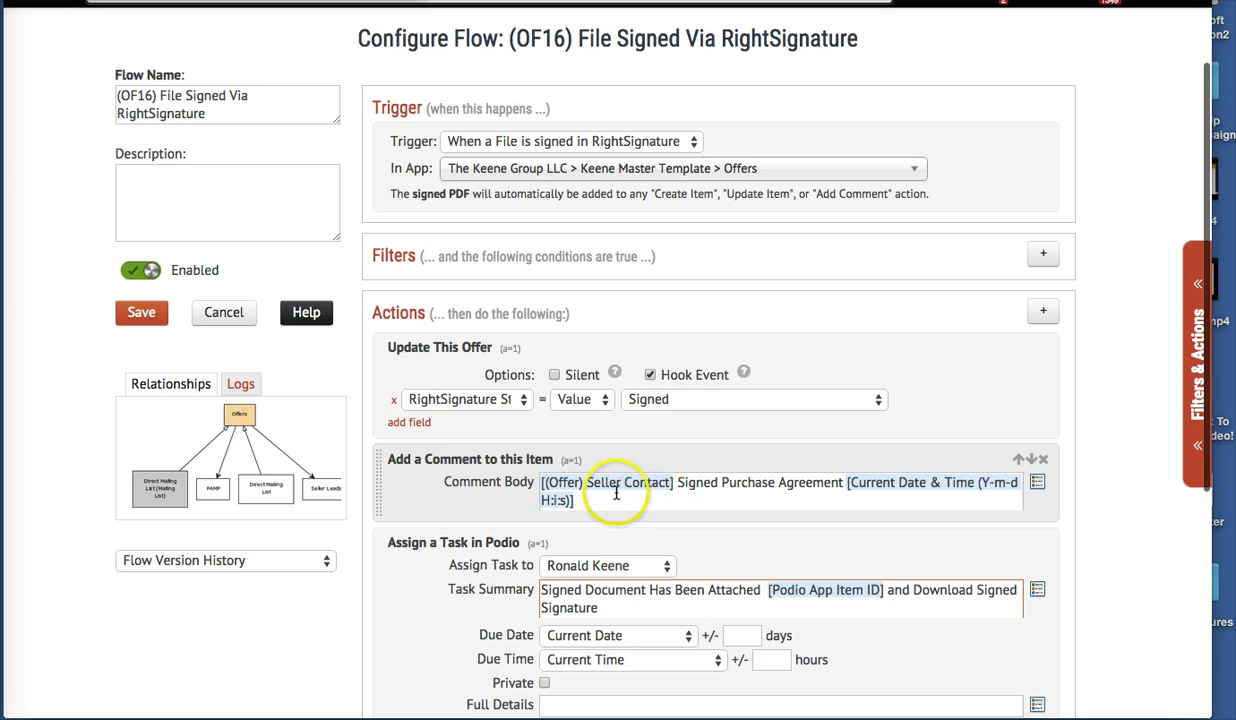
scroll(616, 492, down, 2)
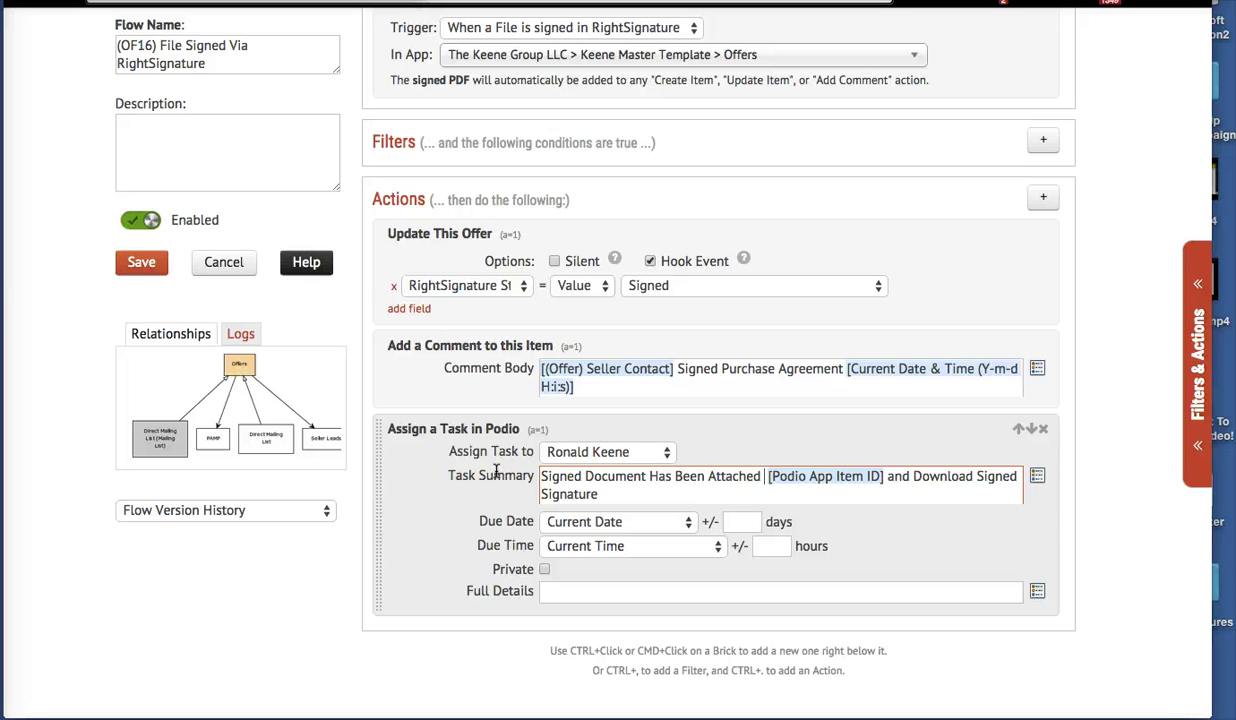
click(597, 497)
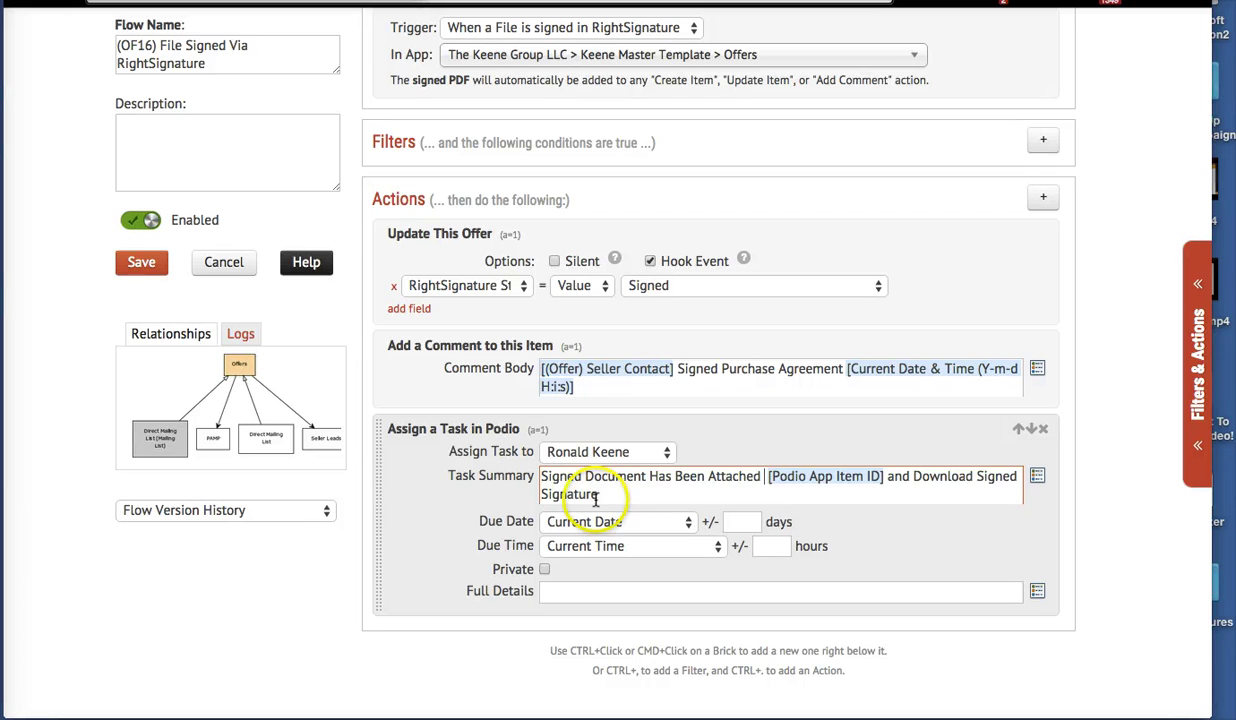
click(597, 477)
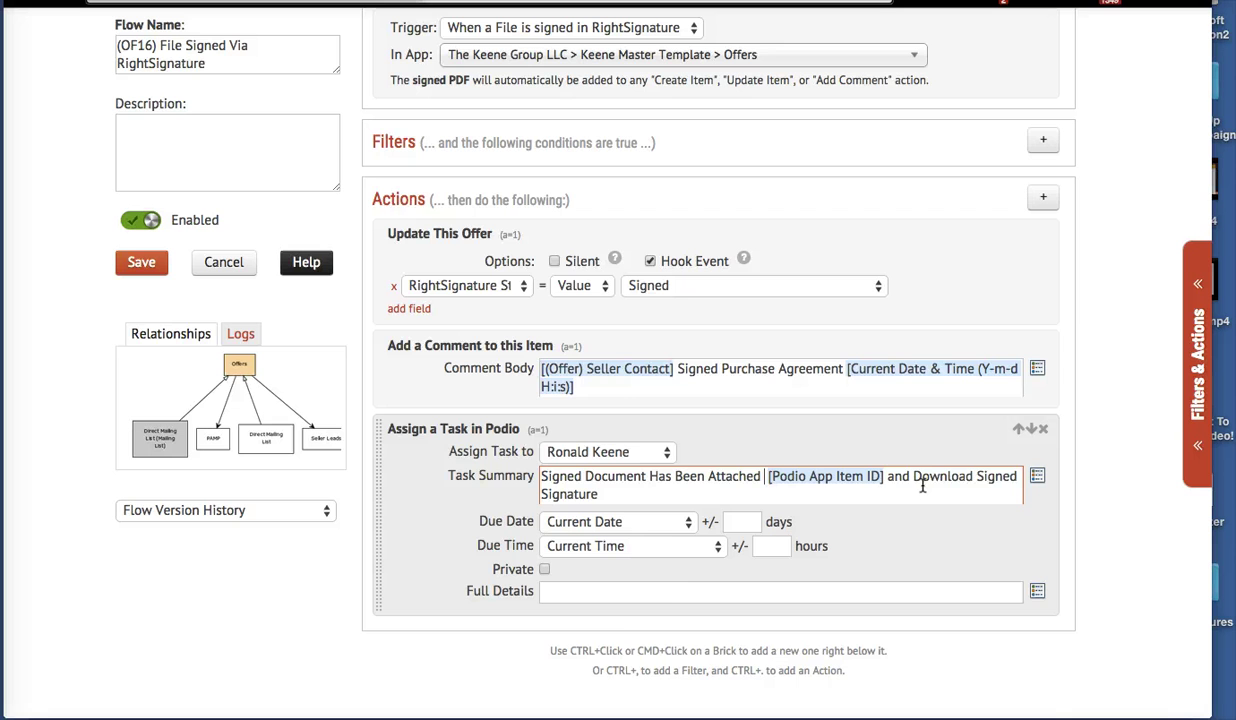
scroll(922, 485, up, 5)
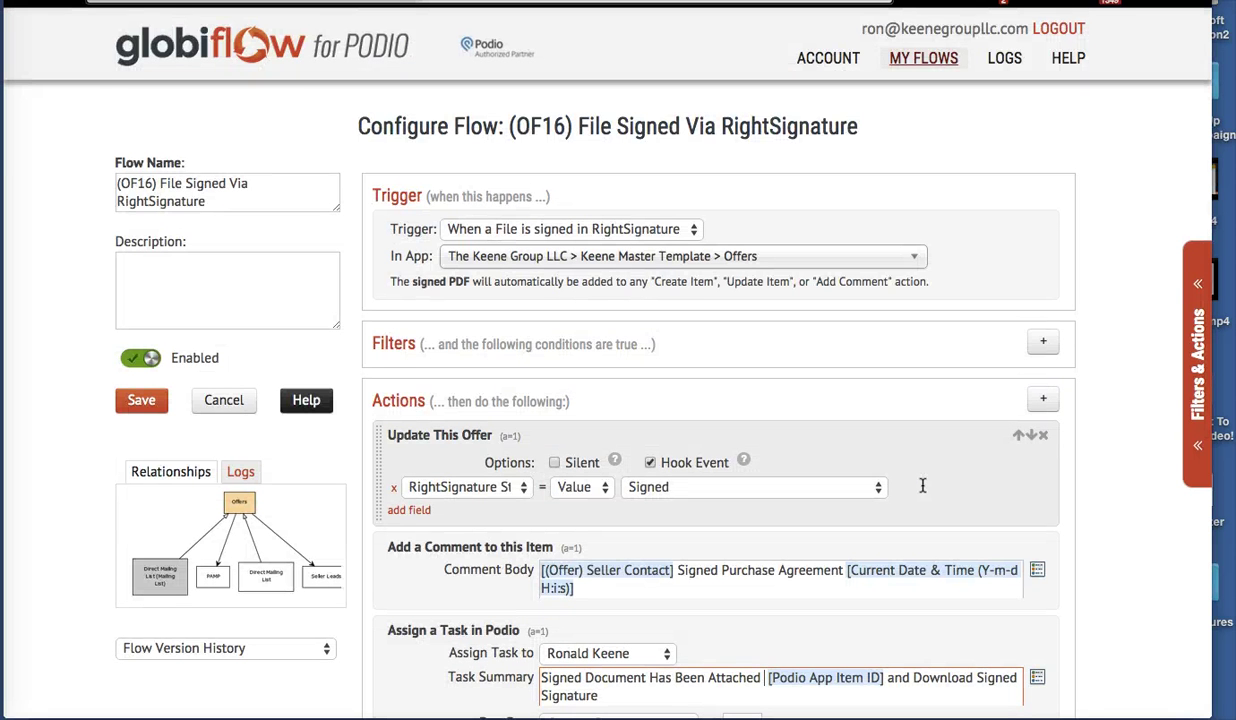
Save the signed-file flow and open the RightSignature signing request email in Gmail
click(137, 402)
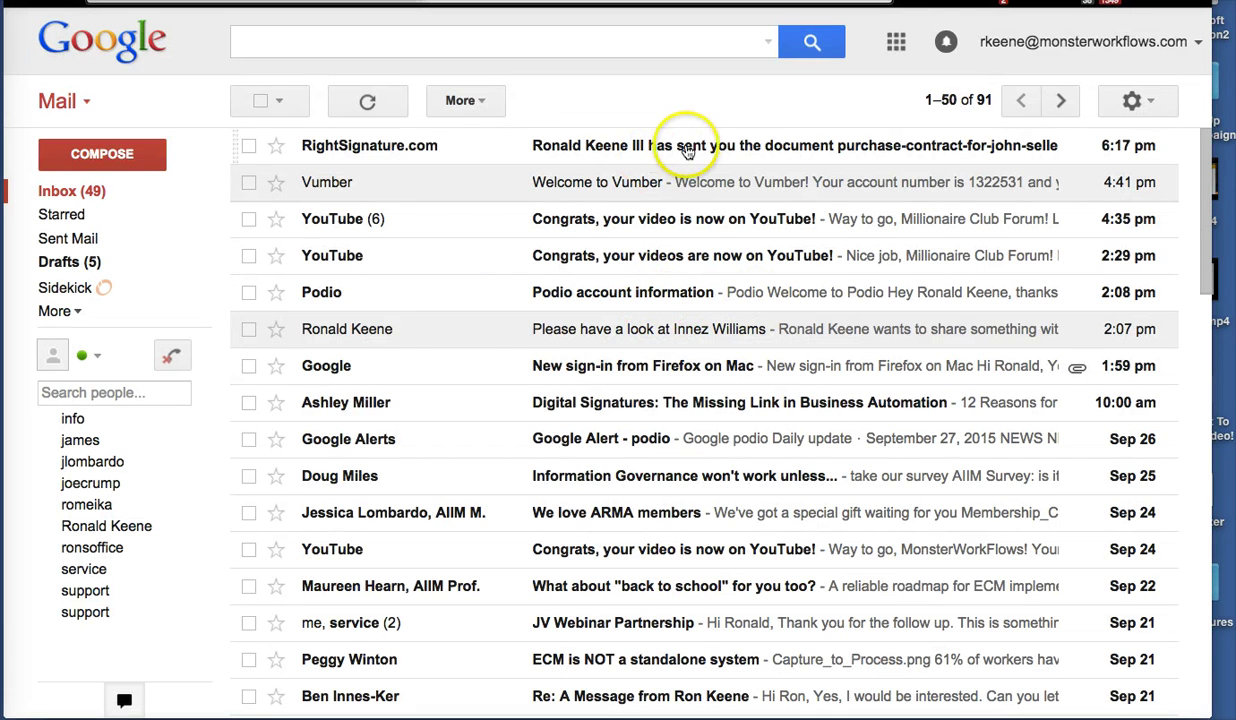
click(687, 145)
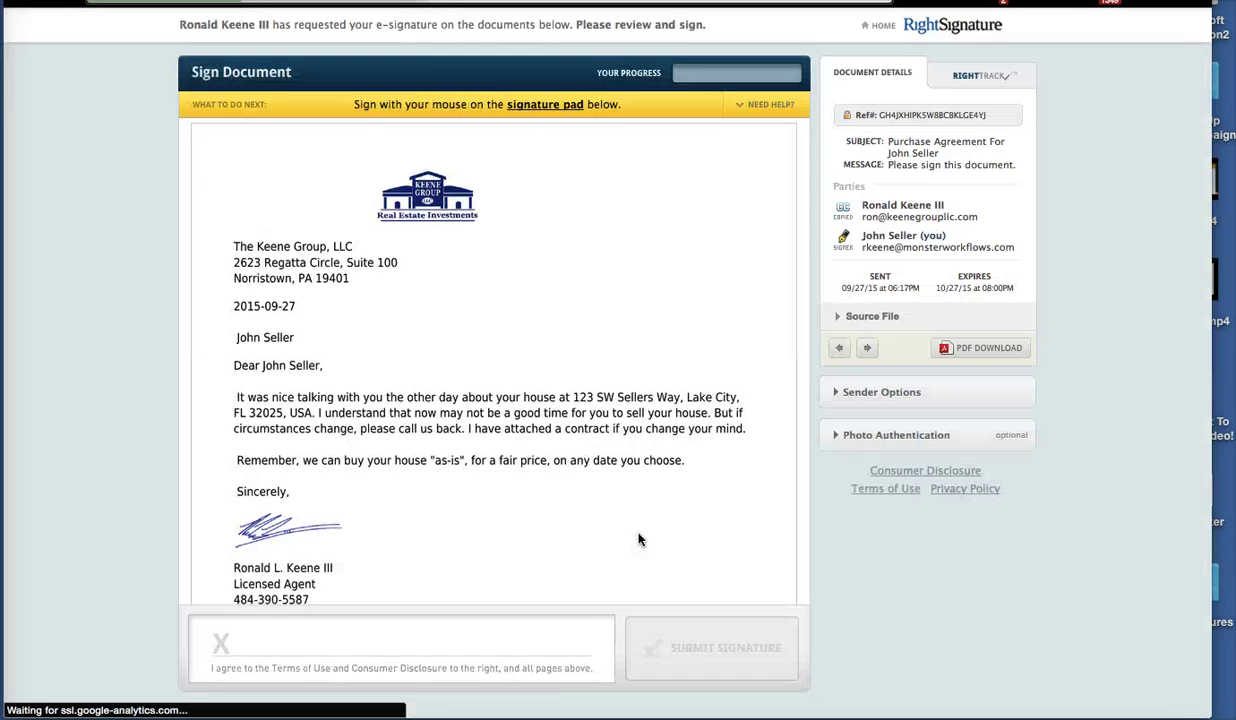
Read down through the purchase contract to the signature area
click(616, 342)
scroll(618, 340, down, 10)
scroll(620, 336, down, 1)
scroll(622, 332, down, 3)
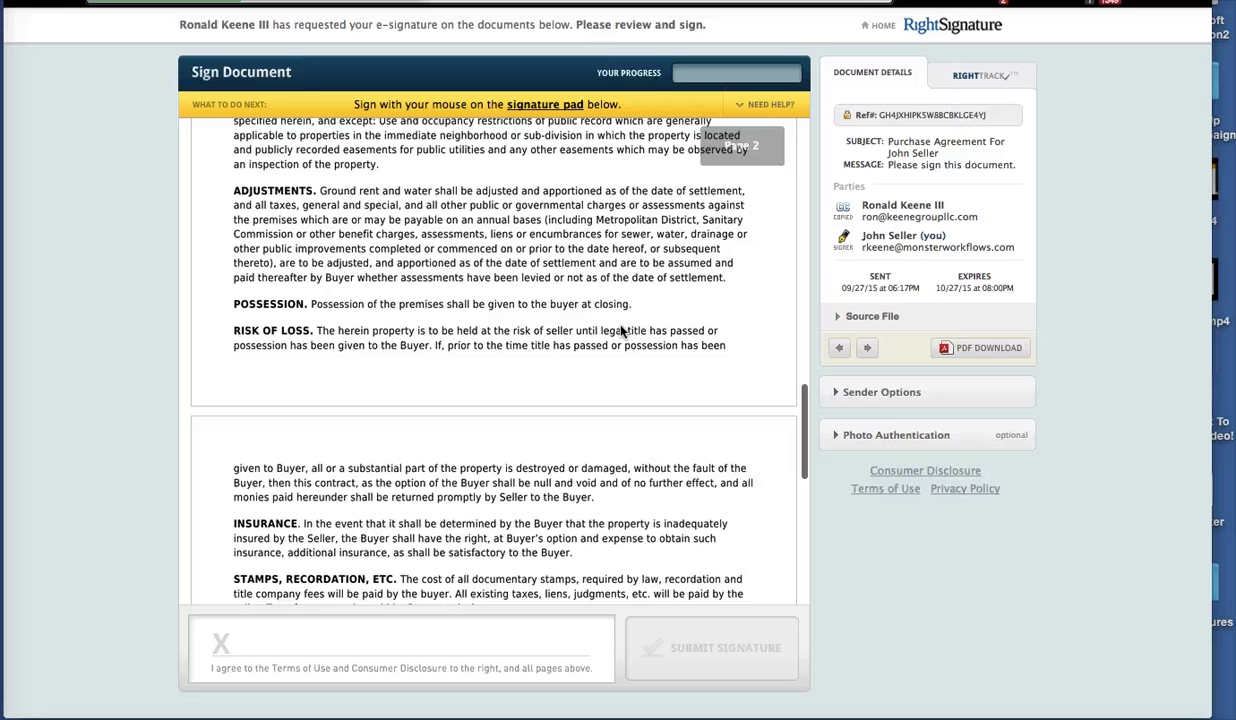
scroll(620, 330, down, 5)
Draw a hand-drawn signature on the signature pad and submit it
click(249, 641)
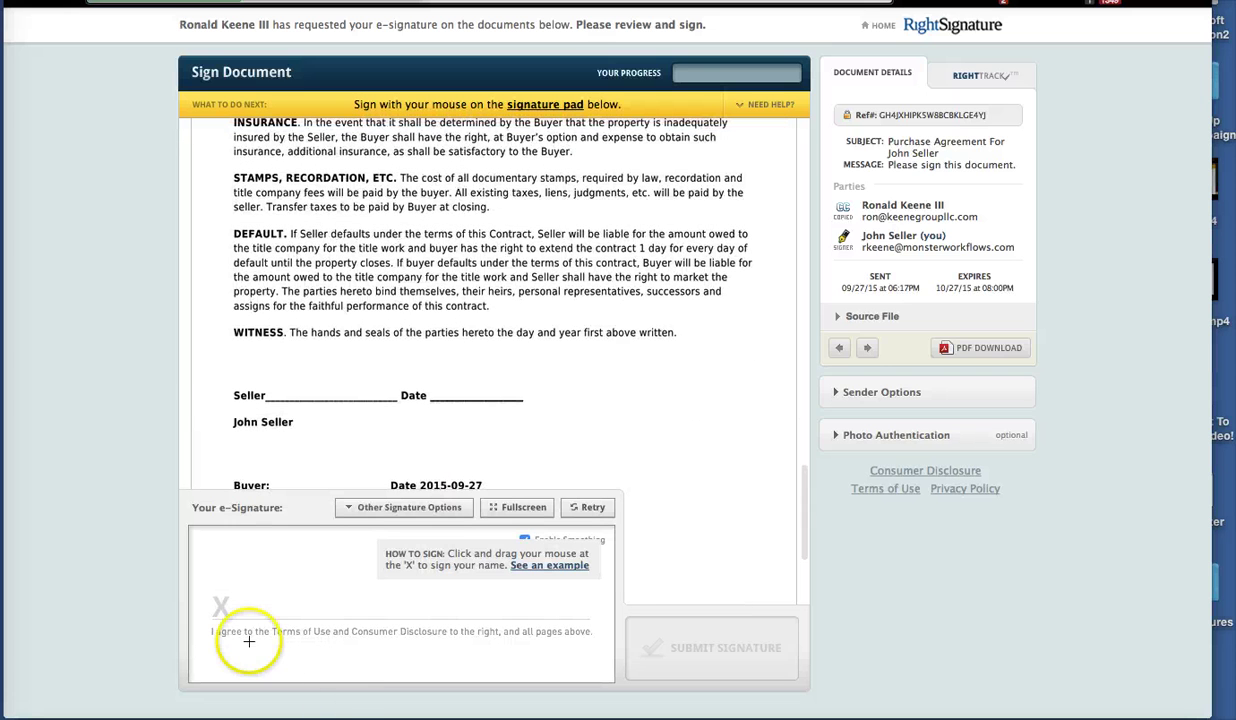
drag(249, 641, 250, 608)
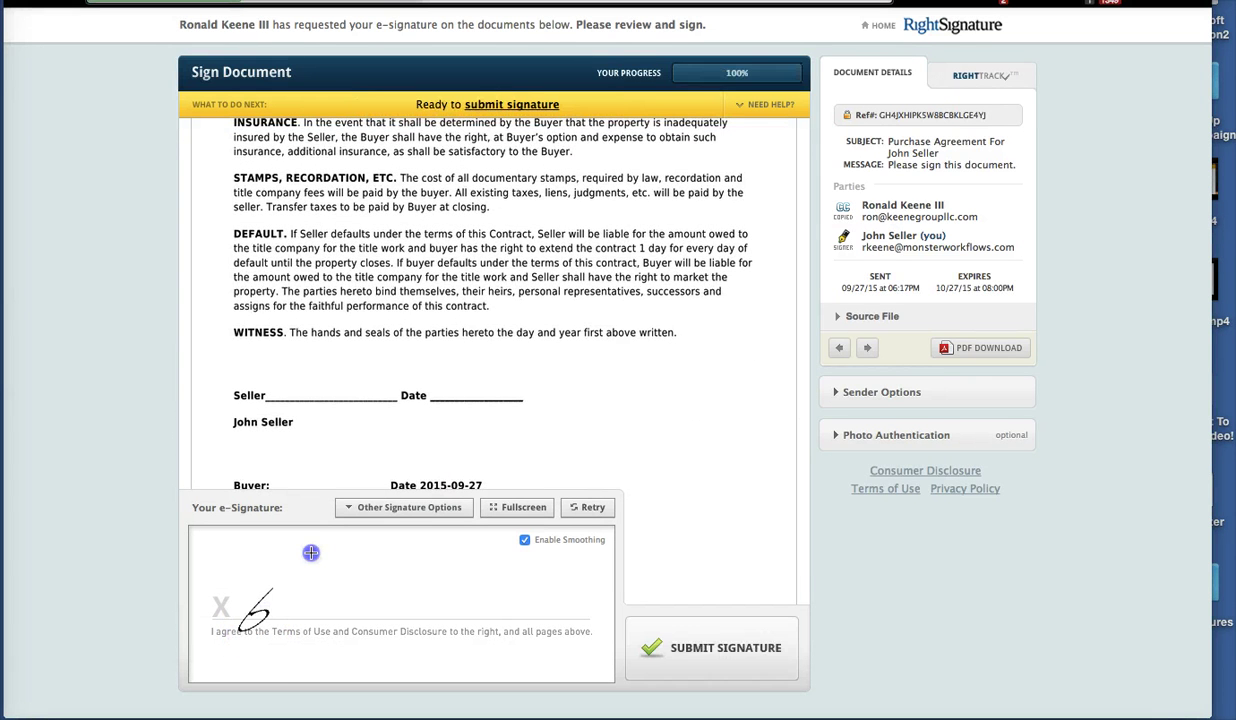
drag(311, 552, 295, 619)
drag(447, 581, 468, 580)
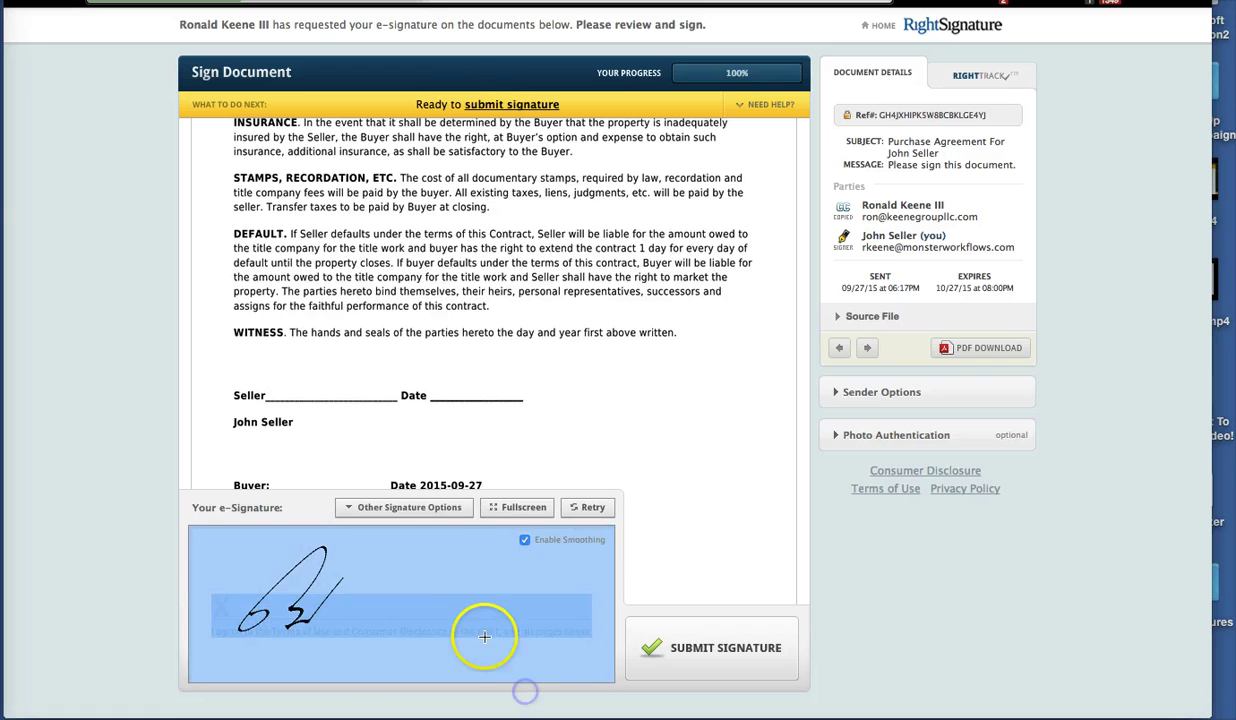
drag(350, 588, 545, 632)
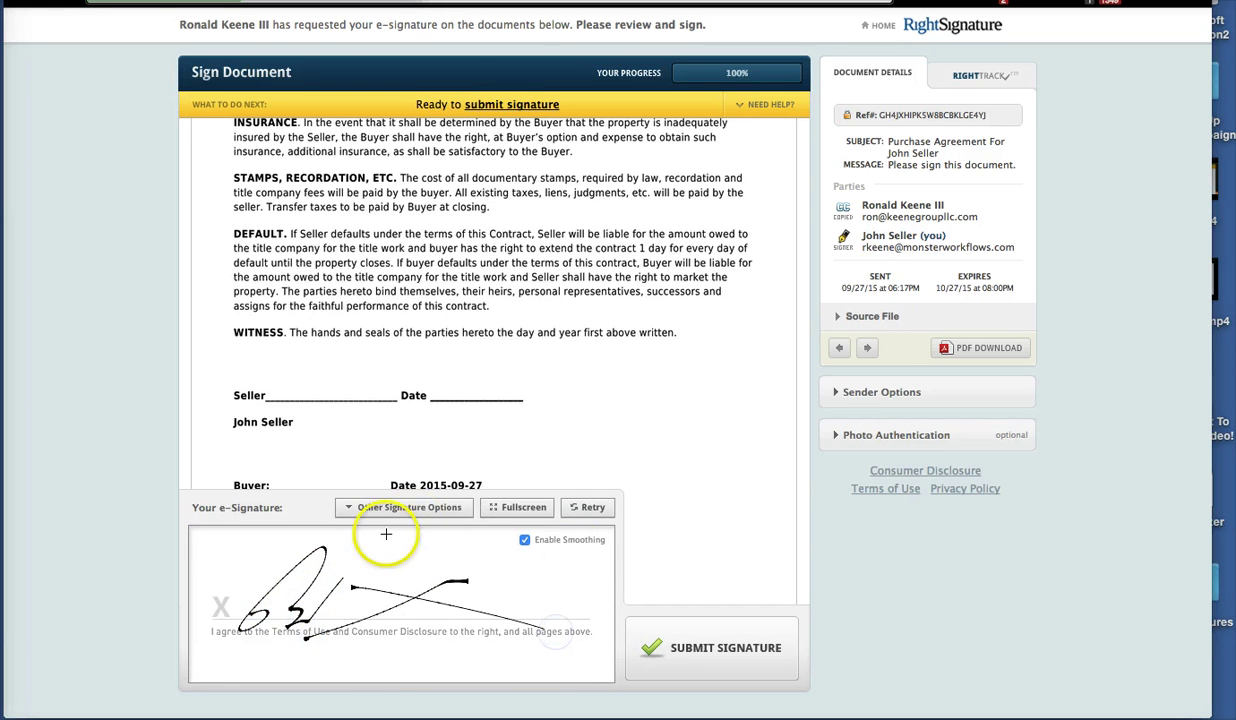
click(700, 651)
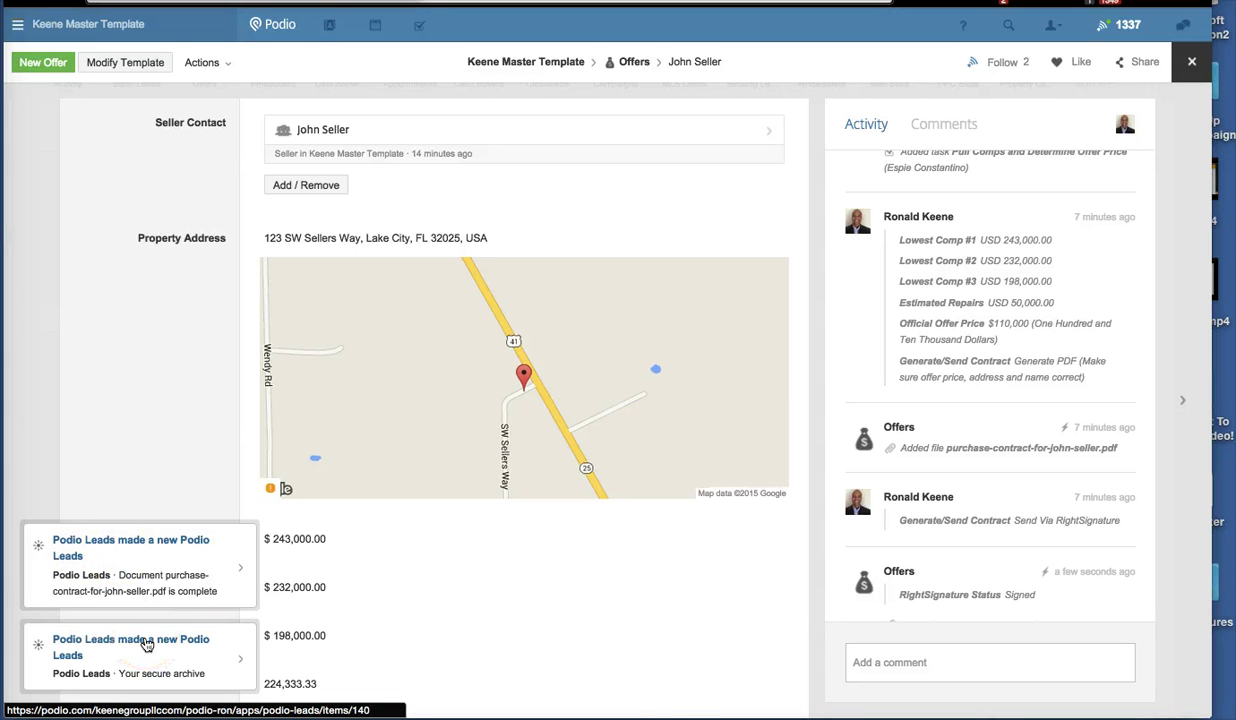
Open the seller's offer record in Podio and scroll down to its Files and Tasks fields
click(933, 662)
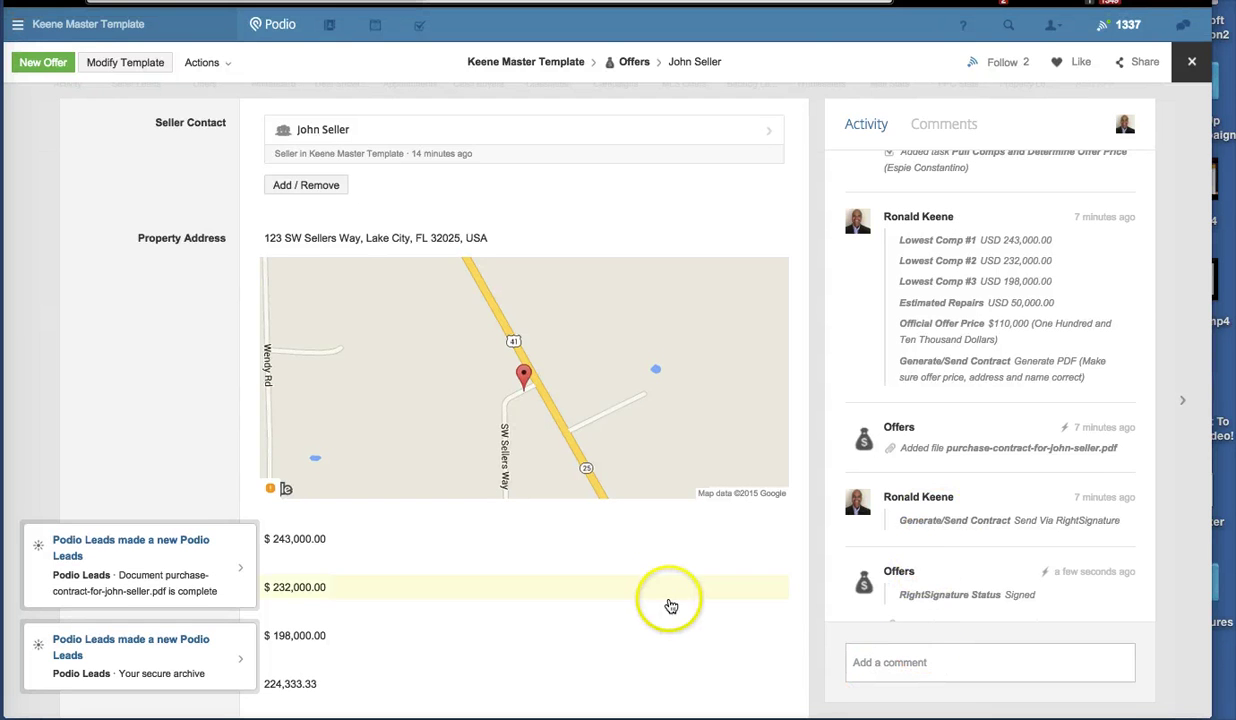
scroll(652, 598, down, 10)
scroll(652, 598, down, 10)
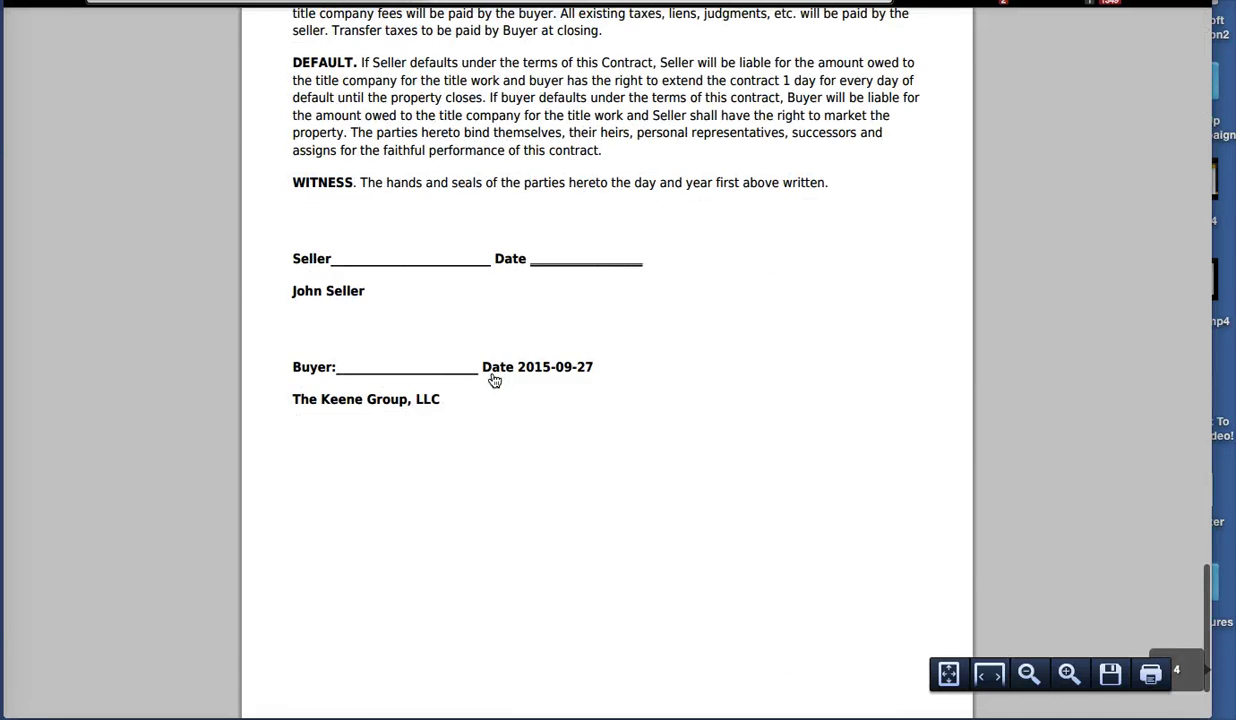
scroll(494, 380, down, 10)
Open the signed contract PDF and view its final Signature Certificate page with the audit trail
scroll(494, 380, up, 3)
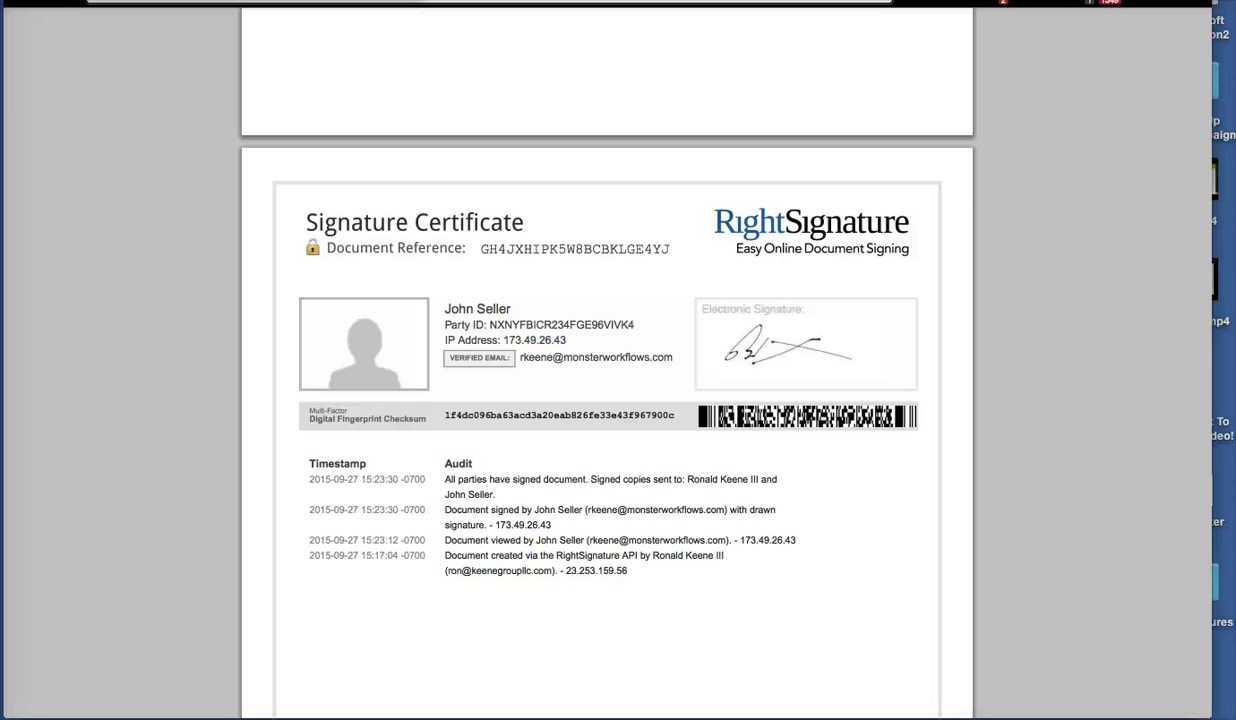
click(1084, 62)
click(824, 186)
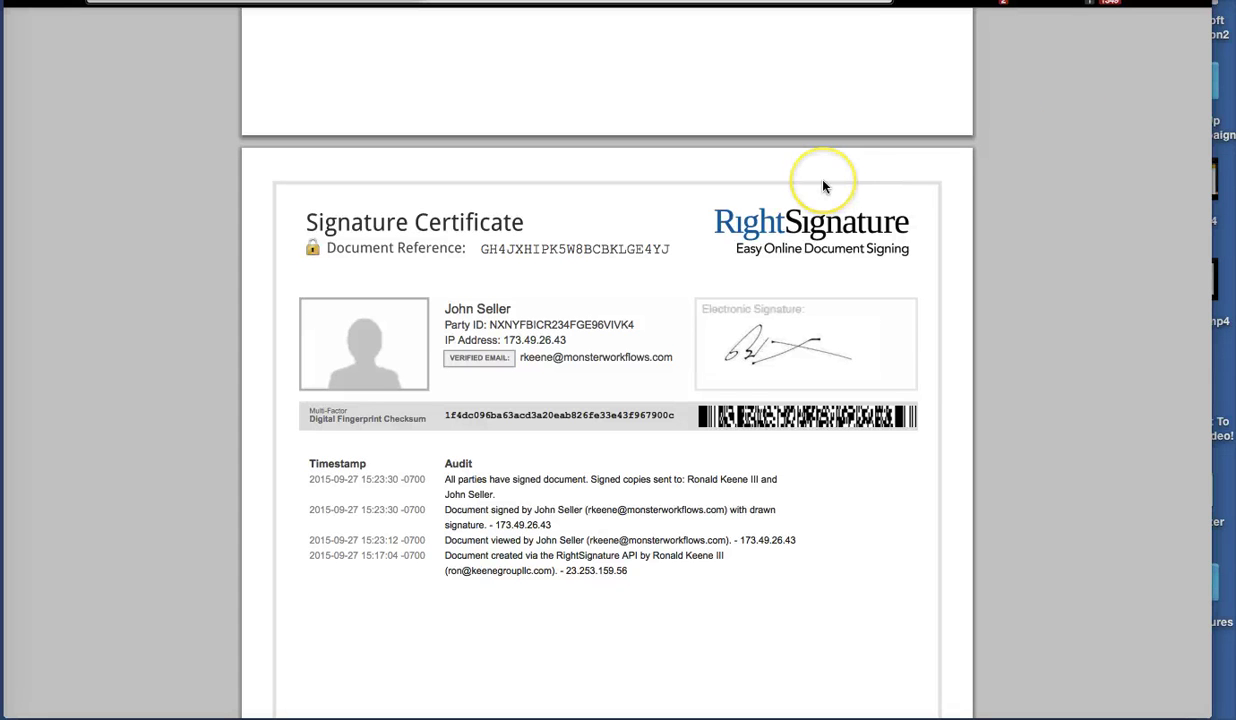